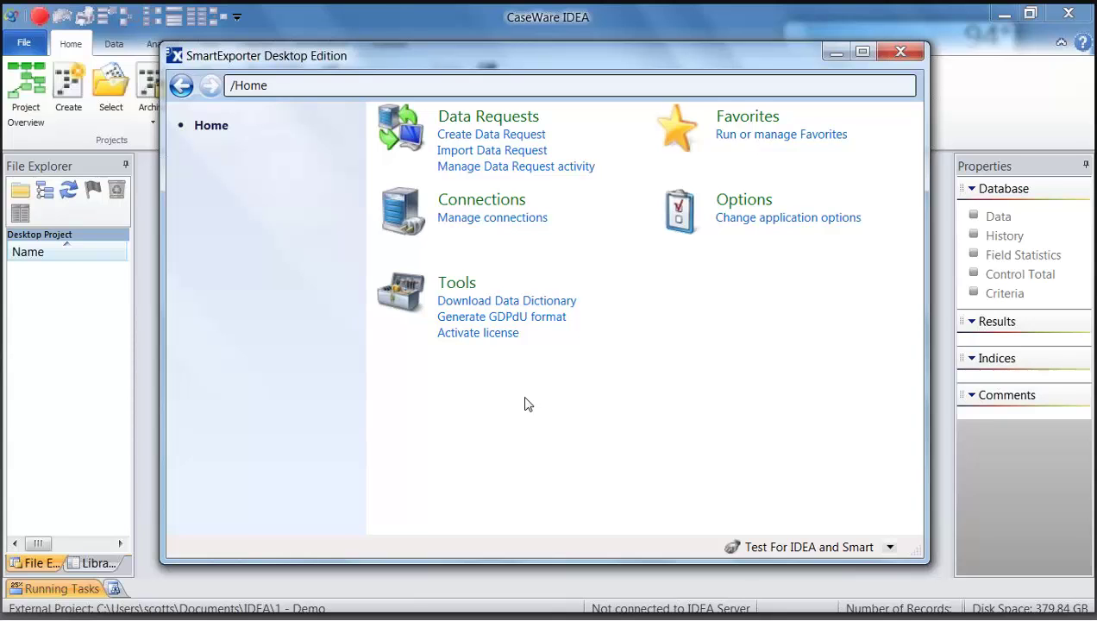
# - Open the "Test For IDEA and Smart" SAP connection and review its system, log-on and advanced settings
pyautogui.click(504, 219)
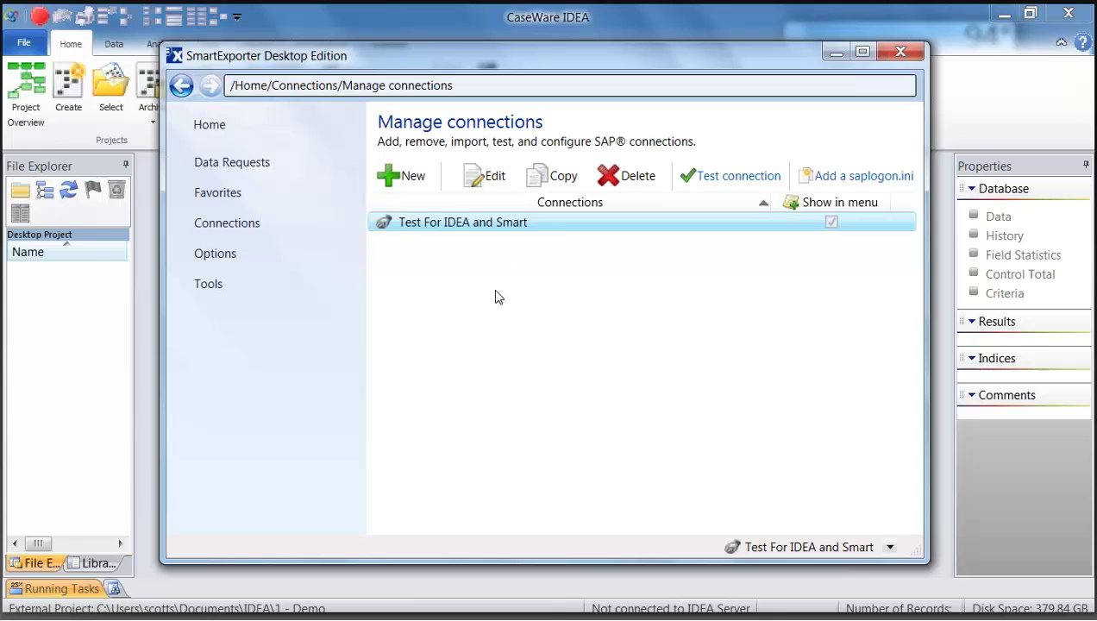
pyautogui.doubleClick(488, 225)
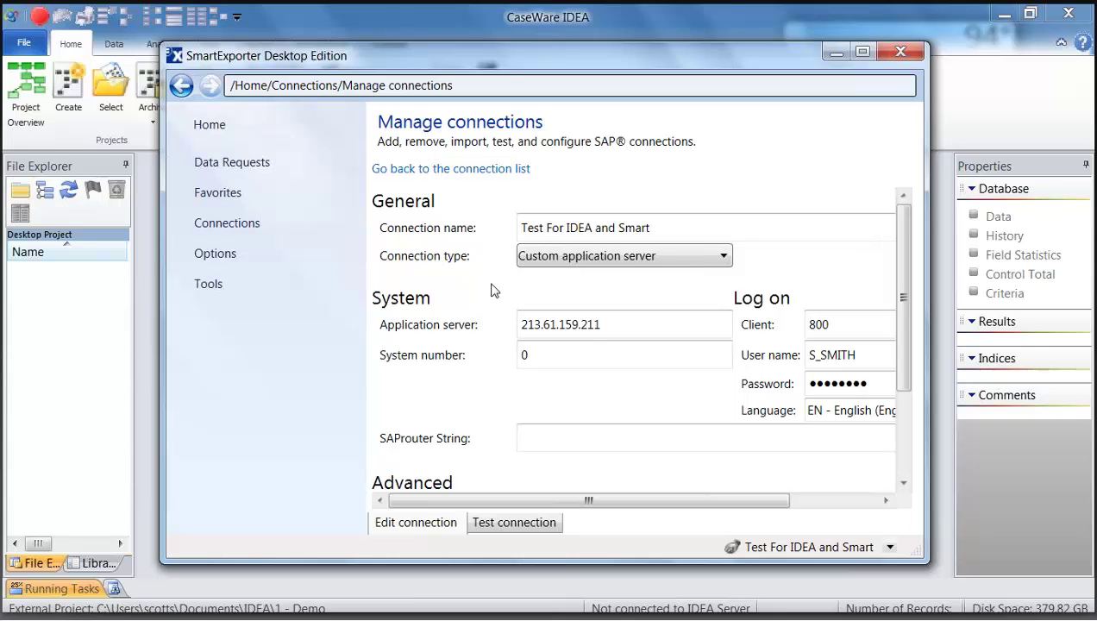
pyautogui.click(573, 325)
pyautogui.moveTo(902, 307); pyautogui.dragTo(893, 411)
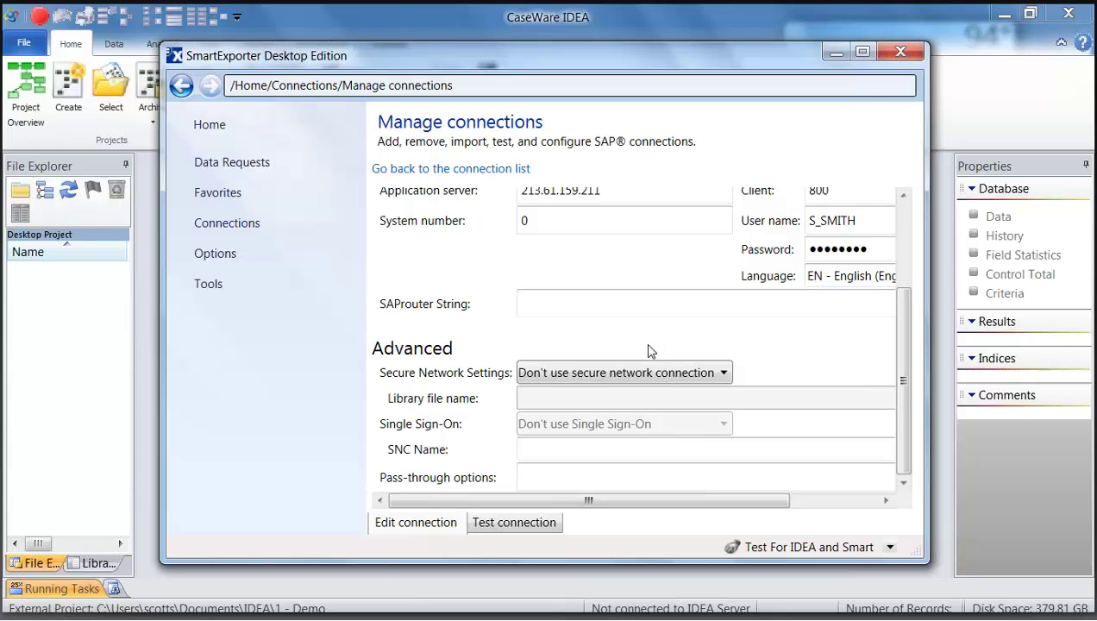
# - Test the "Test For IDEA and Smart" connection, review the full test report and return to the home page
pyautogui.click(516, 522)
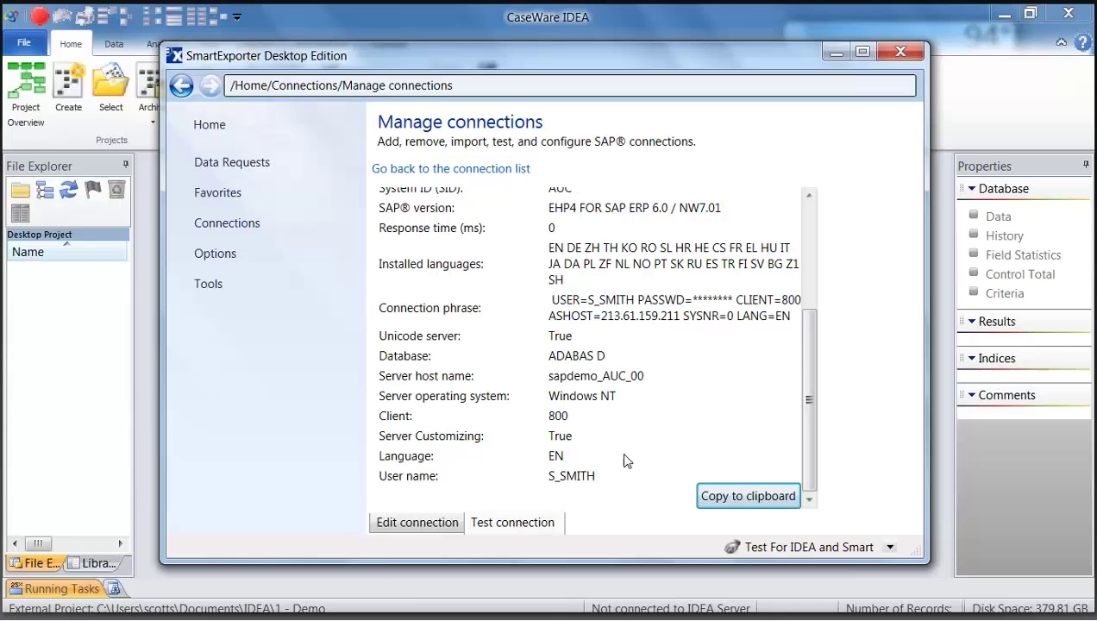
pyautogui.moveTo(805, 401); pyautogui.dragTo(843, 255)
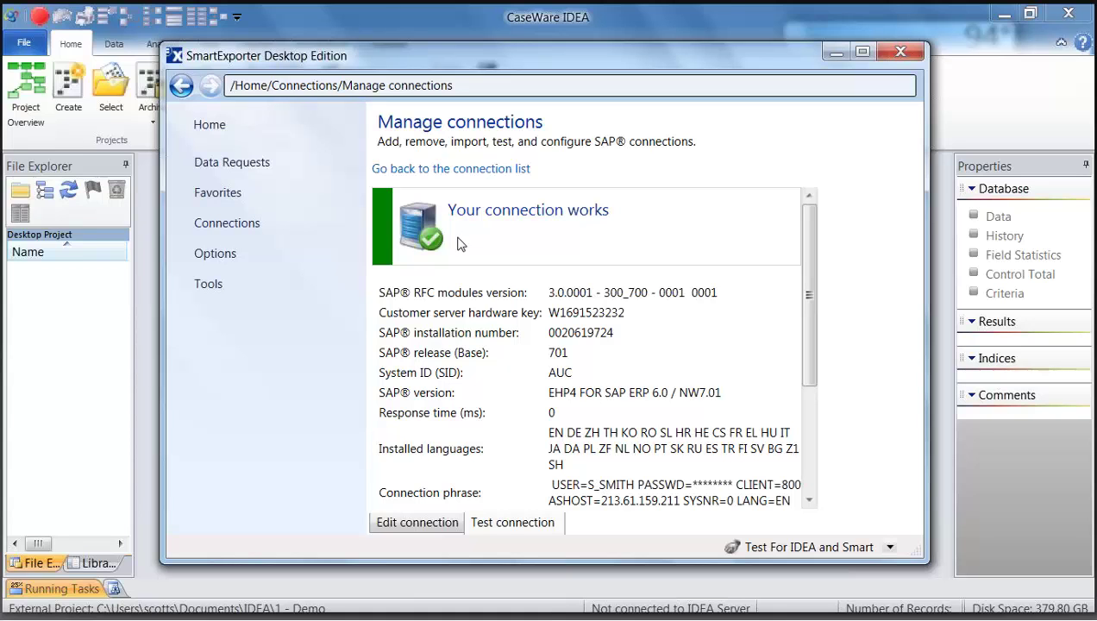
pyautogui.click(211, 125)
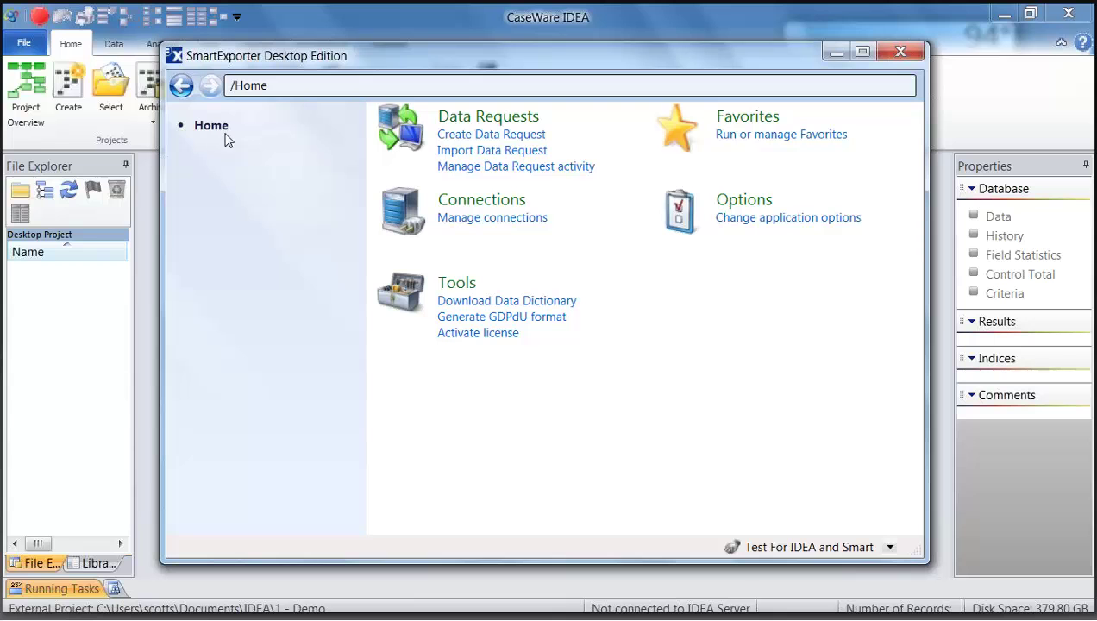
# - Review the general application options and the default data request options, including file formats, storage folder and extract package size
pyautogui.click(776, 226)
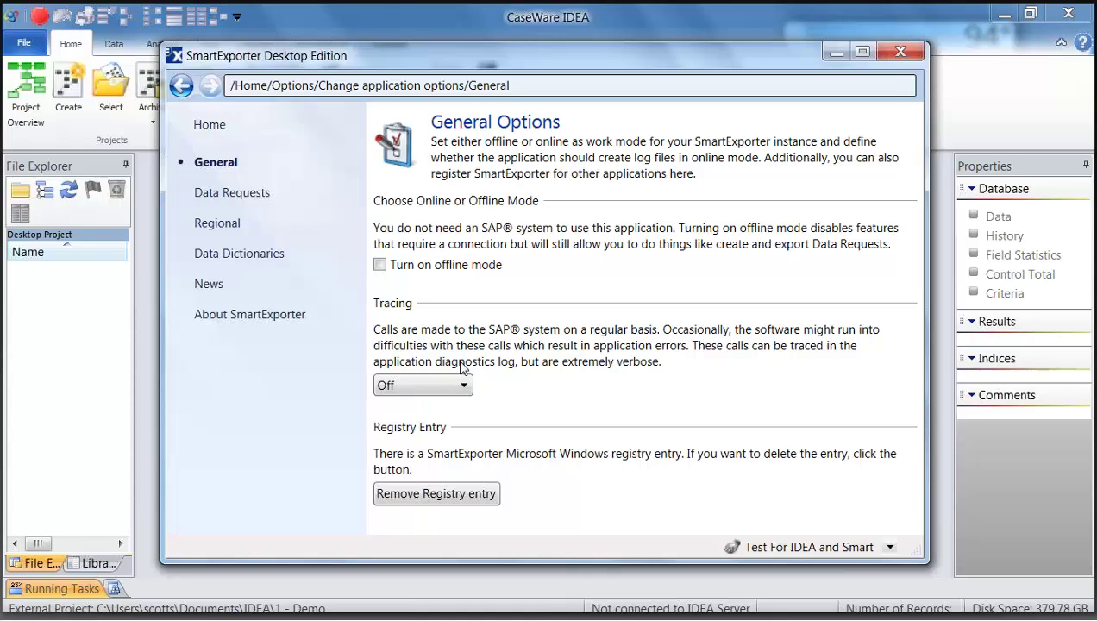
pyautogui.click(231, 195)
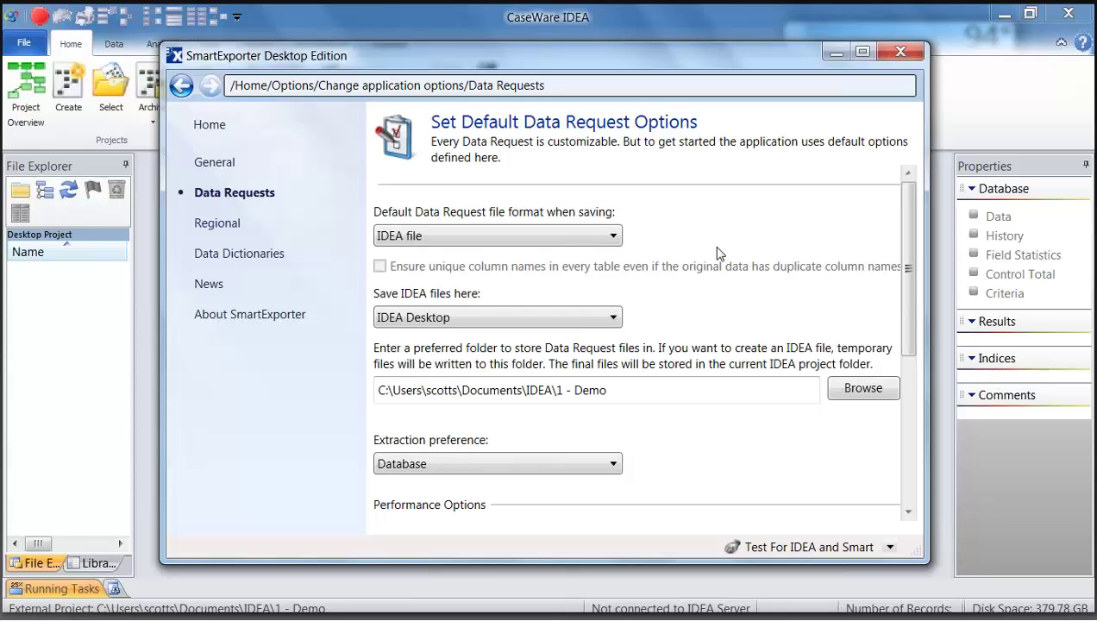
pyautogui.click(613, 237)
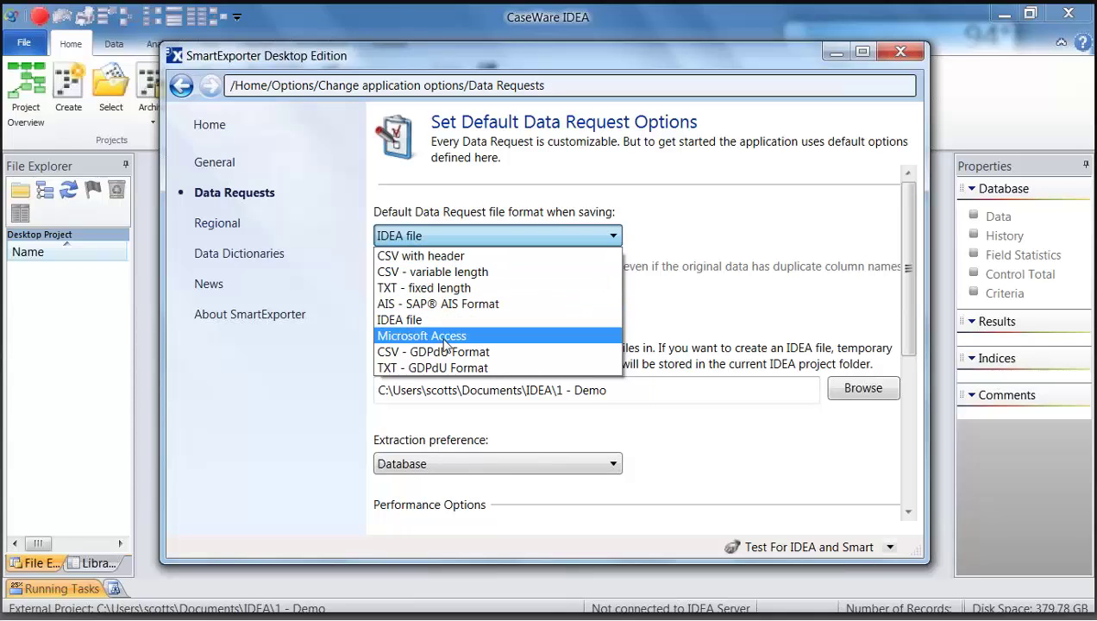
pyautogui.click(669, 270)
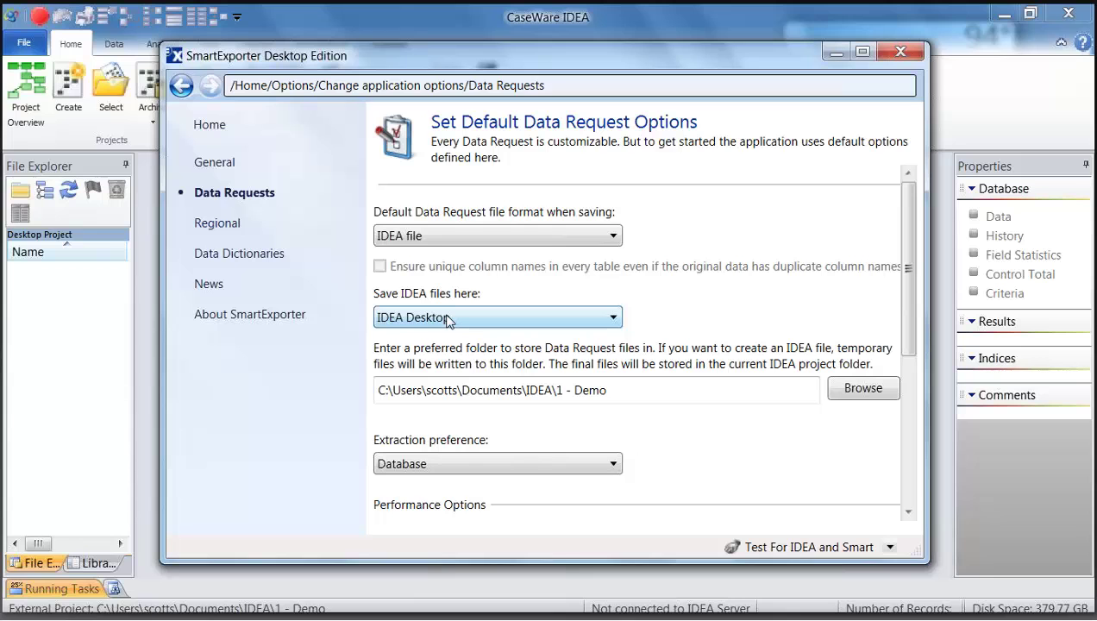
pyautogui.tripleClick(610, 393)
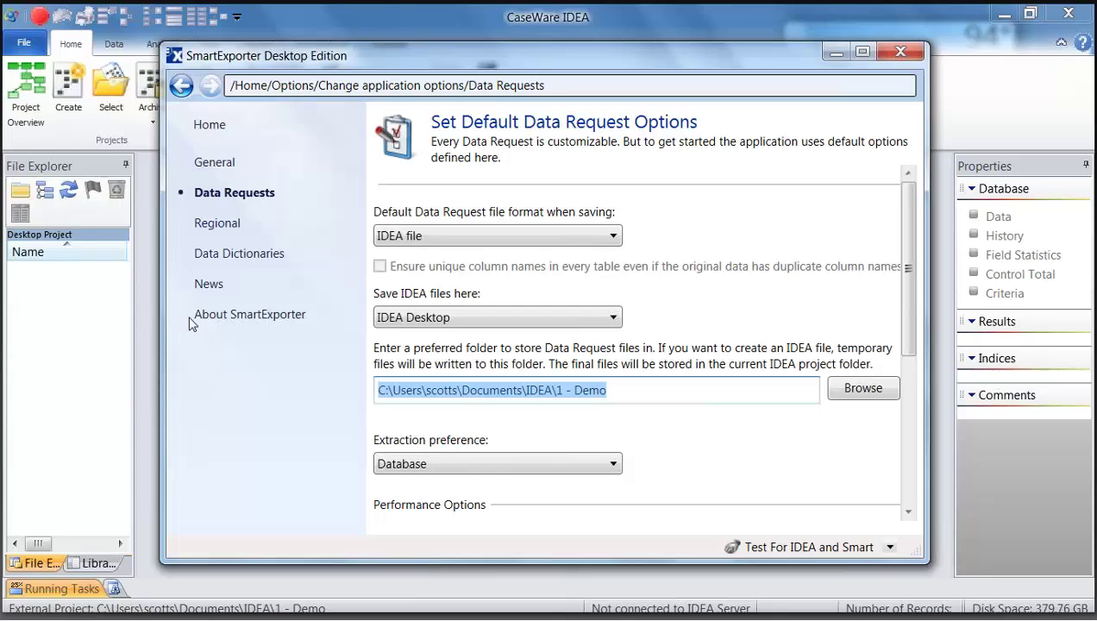
pyautogui.click(520, 427)
pyautogui.scroll(-5, 530, 426)
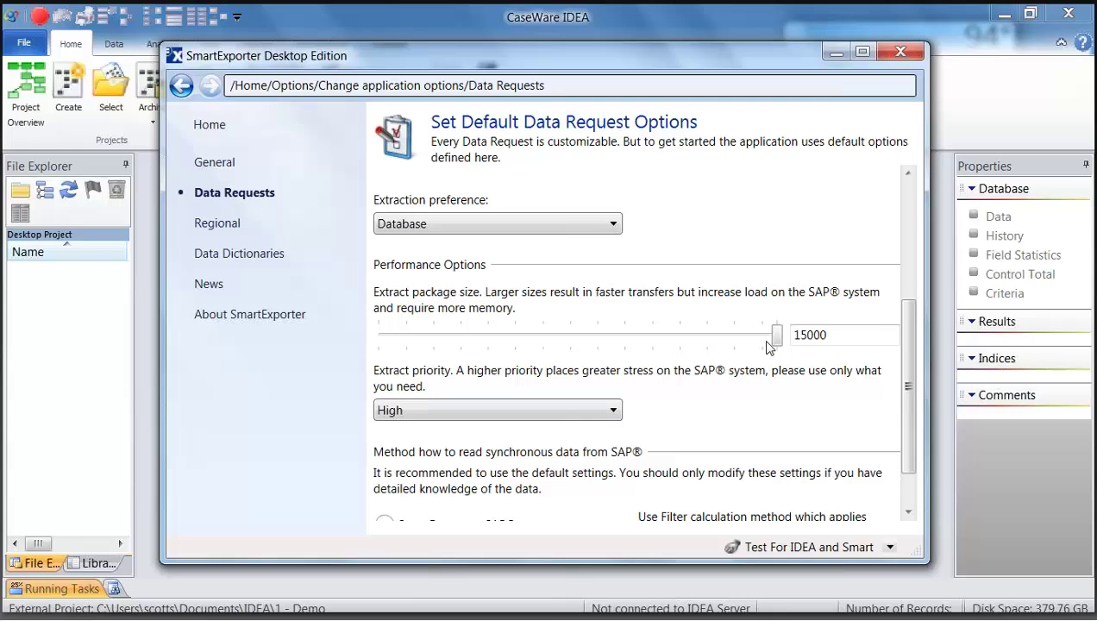
pyautogui.moveTo(777, 339)
# - Review the regional options and the languages available for the application interface
pyautogui.click(219, 226)
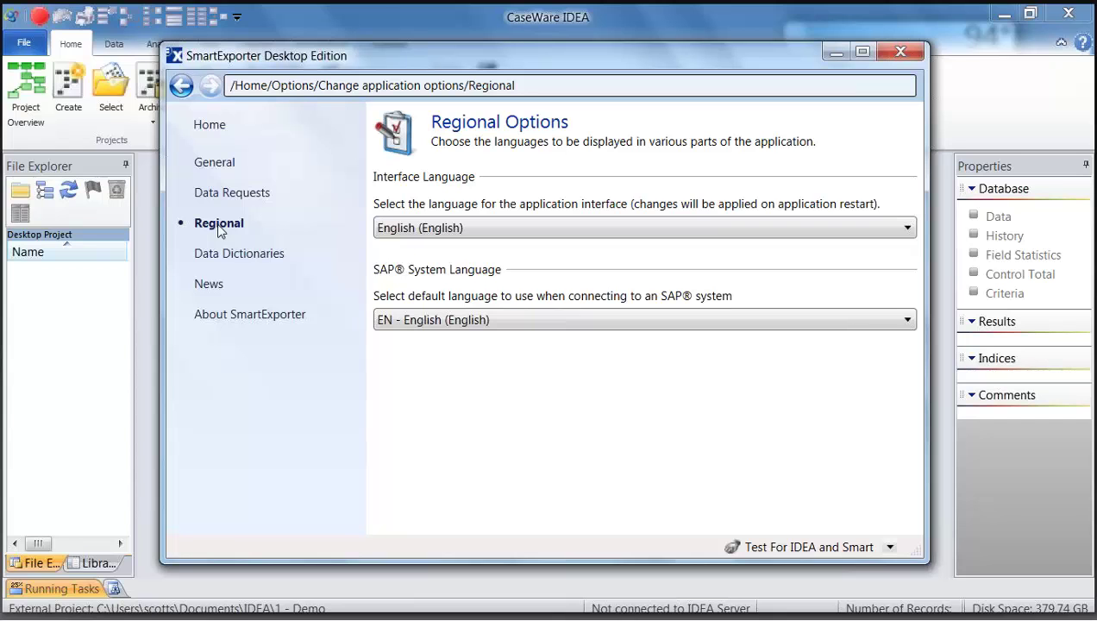
pyautogui.click(401, 230)
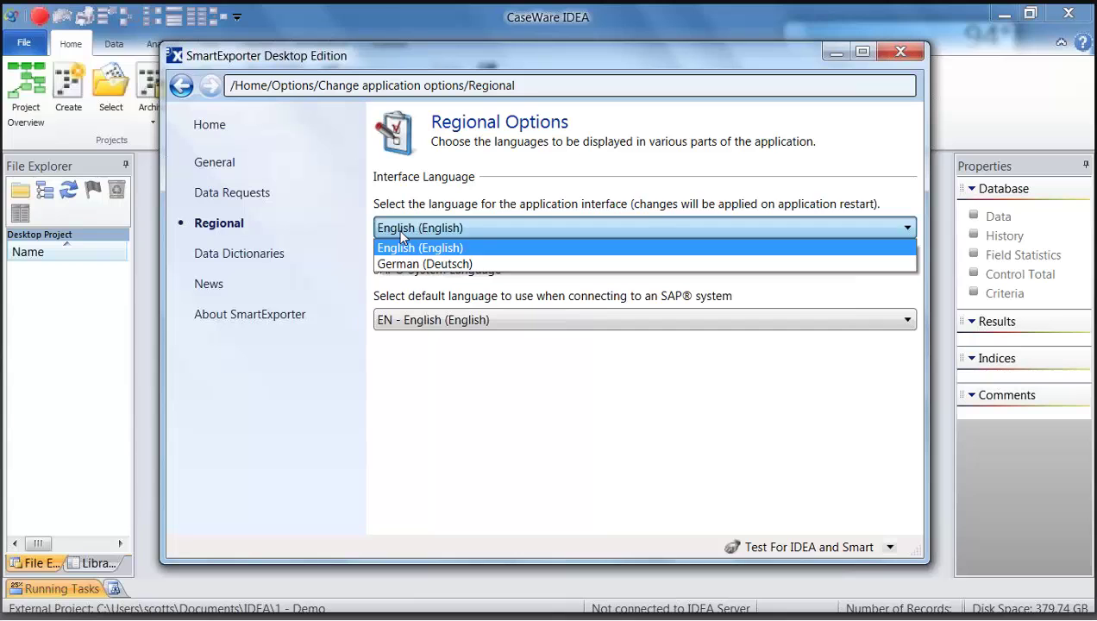
pyautogui.click(401, 237)
# - Examine the details of the built-in Standard IDES data dictionary for SAP ECC 6.0 in English
pyautogui.click(247, 255)
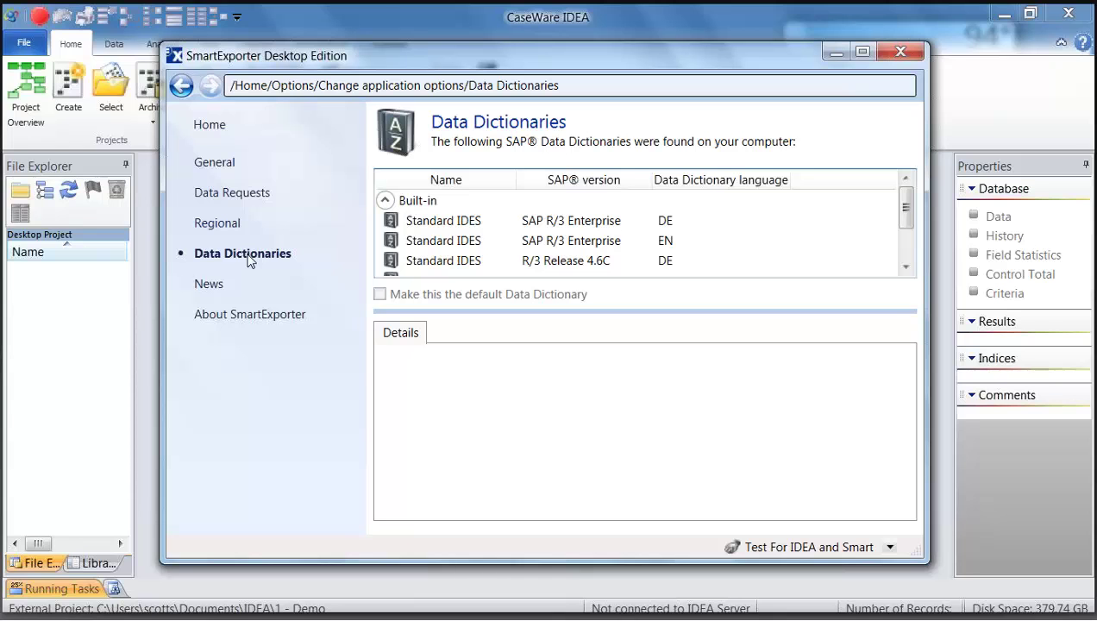
pyautogui.click(904, 261)
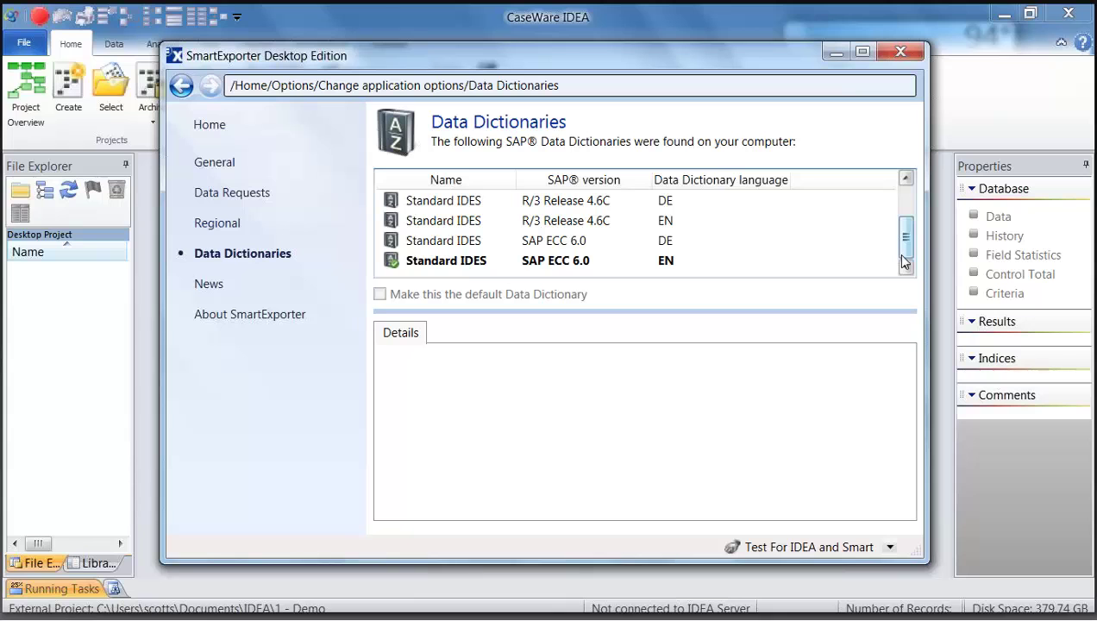
pyautogui.click(480, 262)
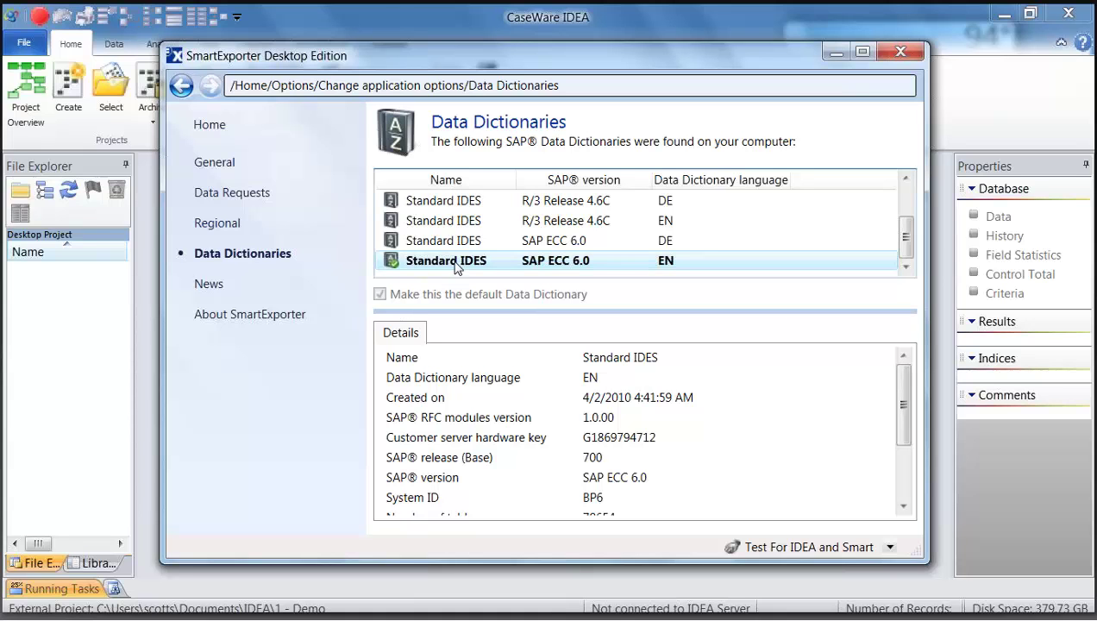
# - Review the news options and the SmartExporter product information, and return to the home page
pyautogui.click(217, 286)
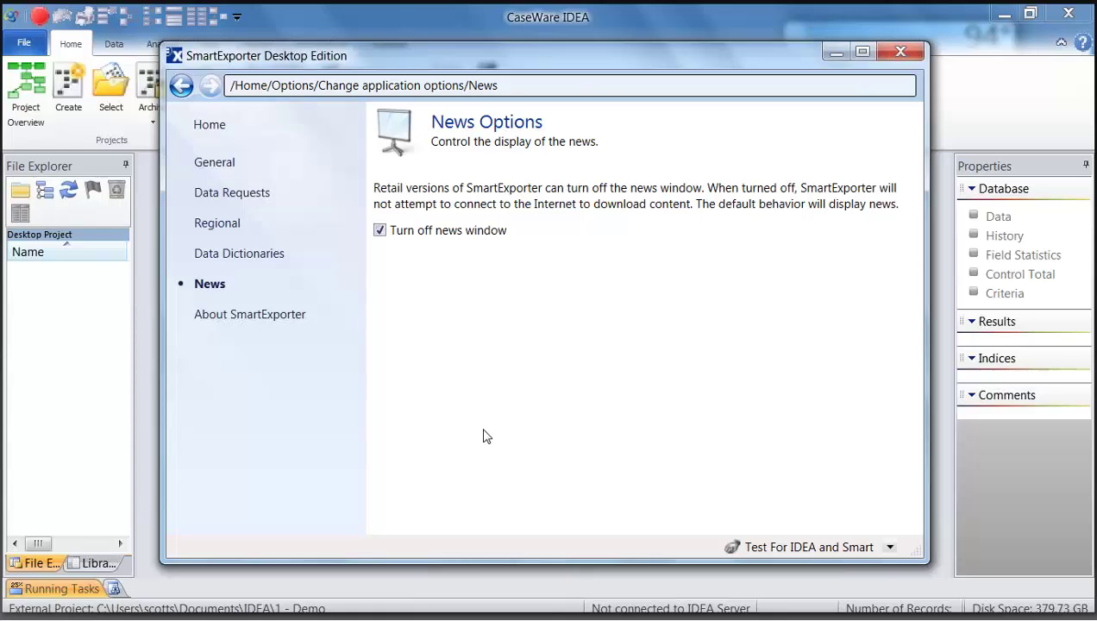
pyautogui.click(261, 316)
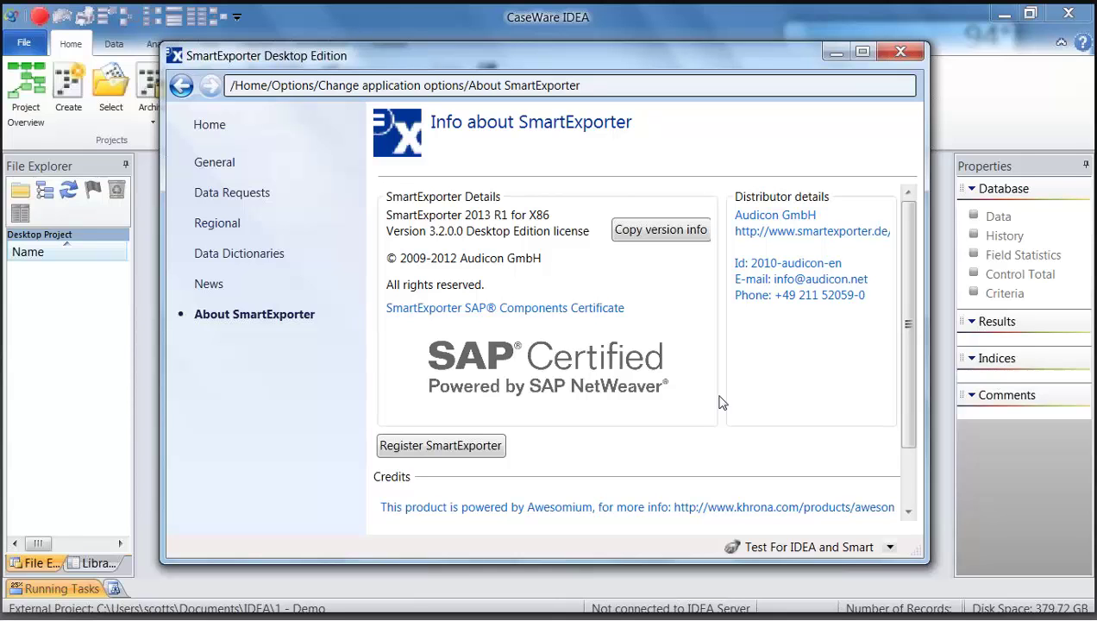
pyautogui.click(210, 126)
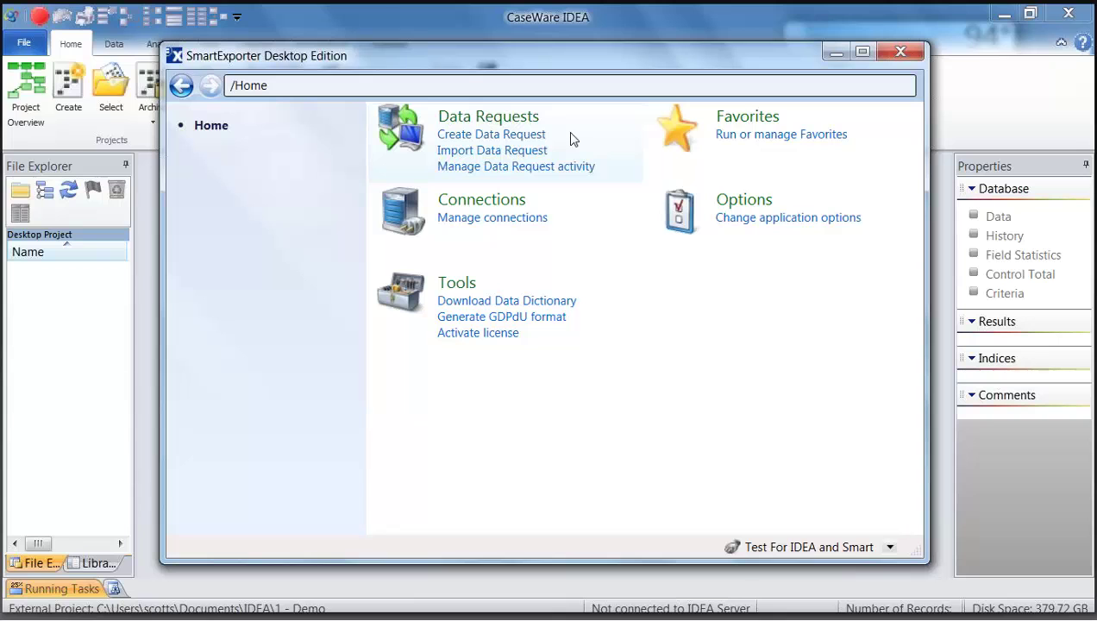
# - Open the favorite data request "Simple Join Example" and check its SAP connection
pyautogui.click(738, 138)
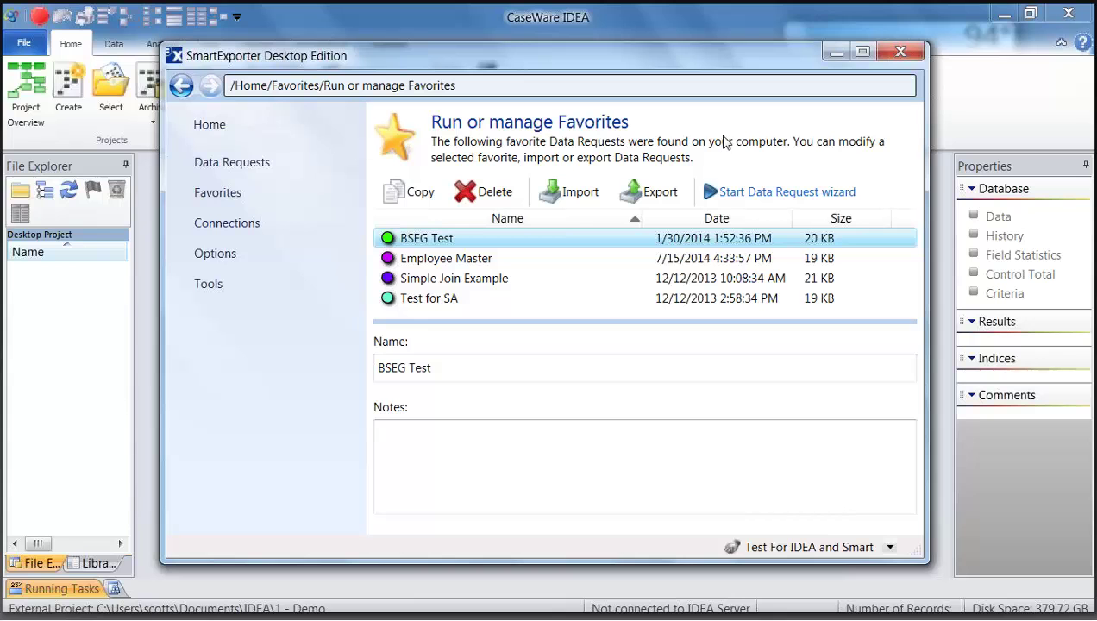
pyautogui.click(436, 283)
pyautogui.doubleClick(435, 281)
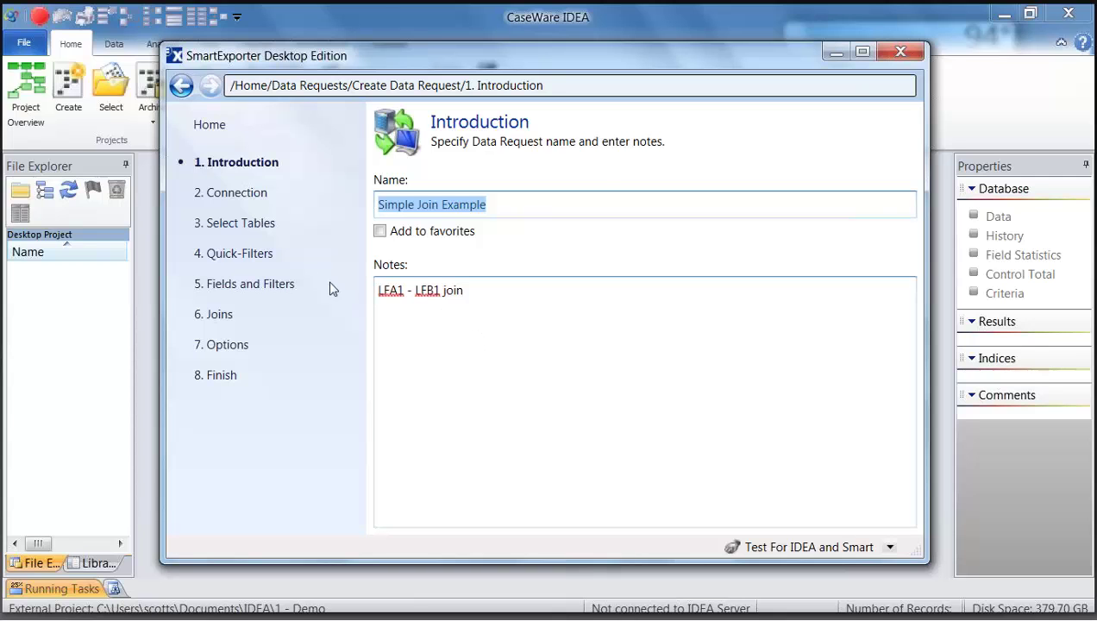
pyautogui.click(231, 193)
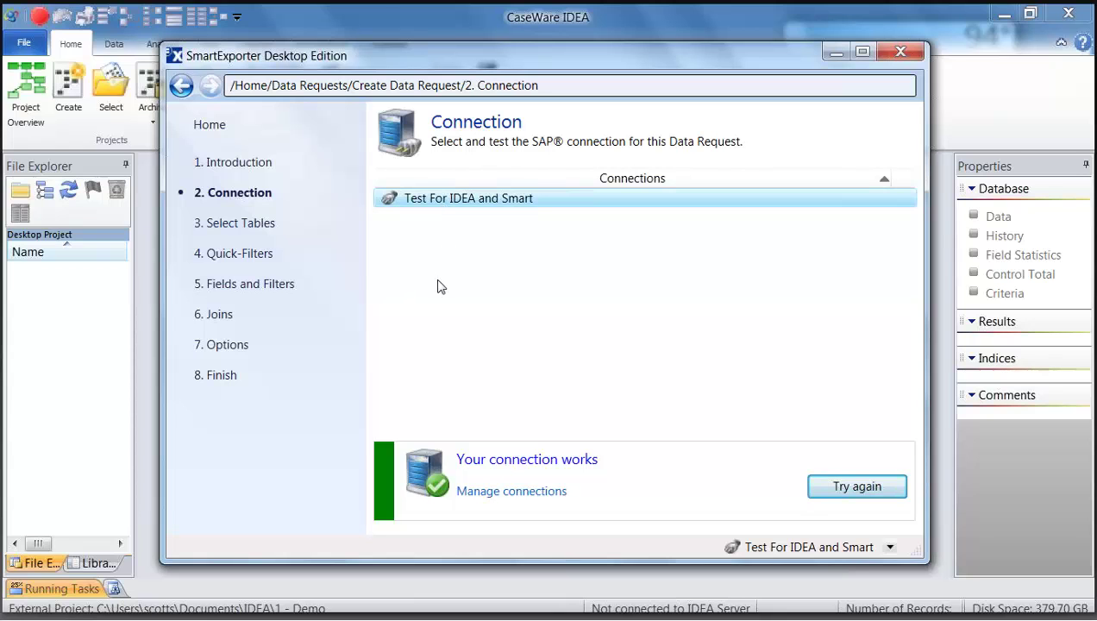
# - Search the data request's tables for "bseg", try selecting the BSEG table, and clear the selection and search
pyautogui.click(242, 224)
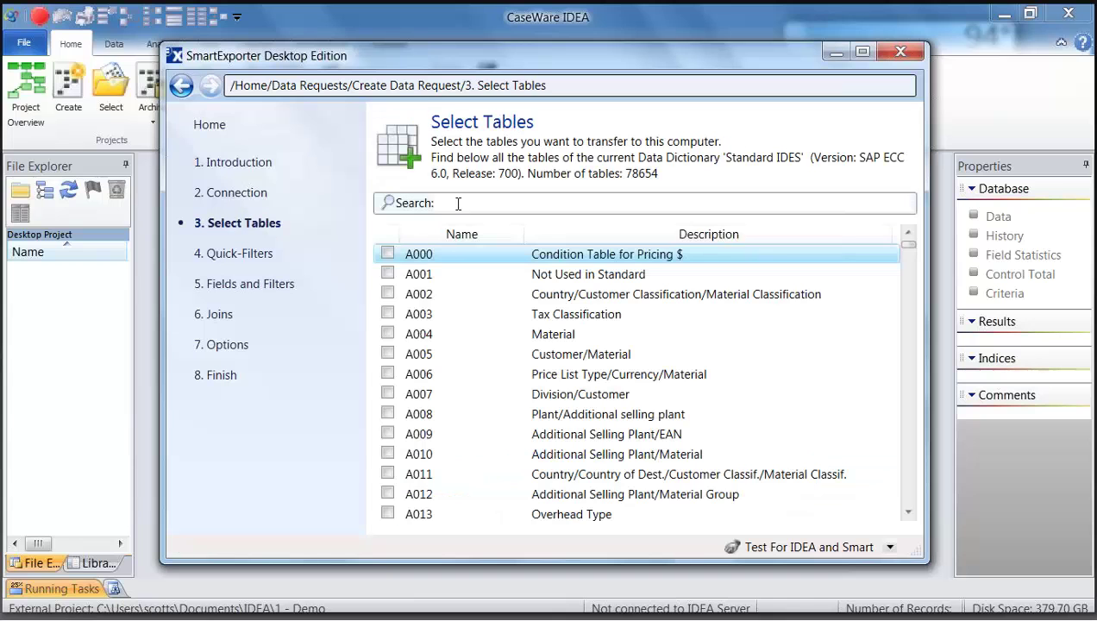
pyautogui.click(458, 203)
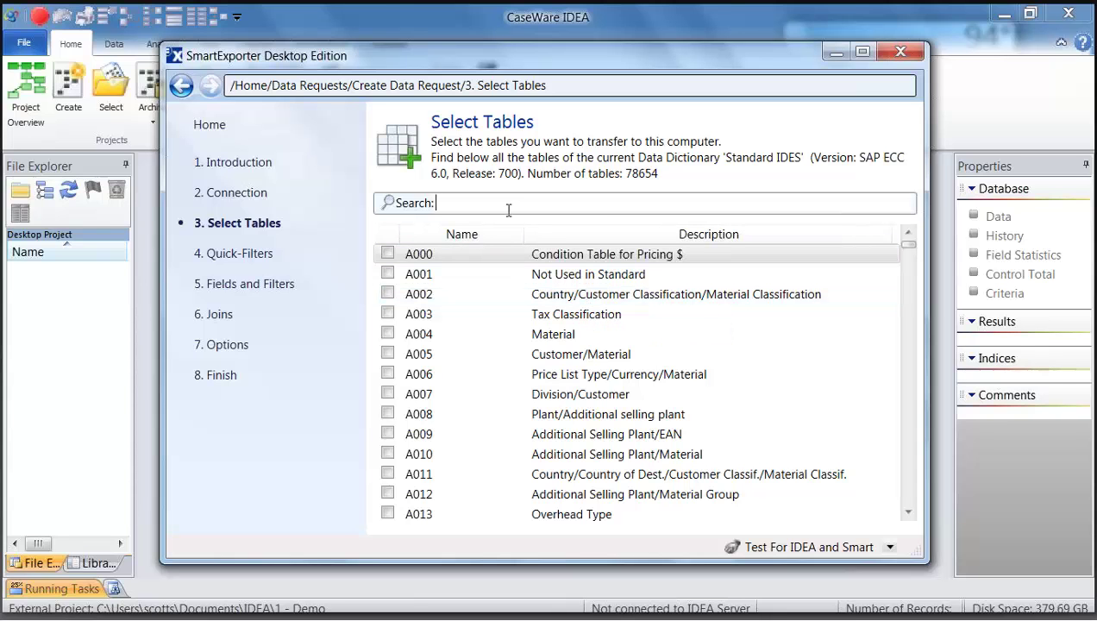
pyautogui.write('bse')
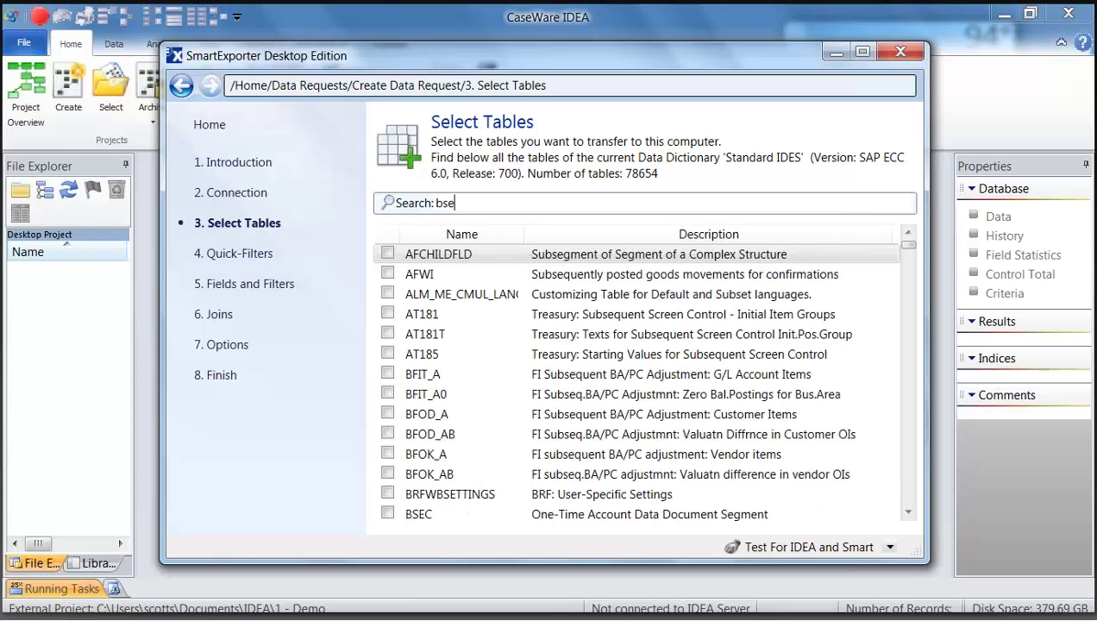
pyautogui.write('g')
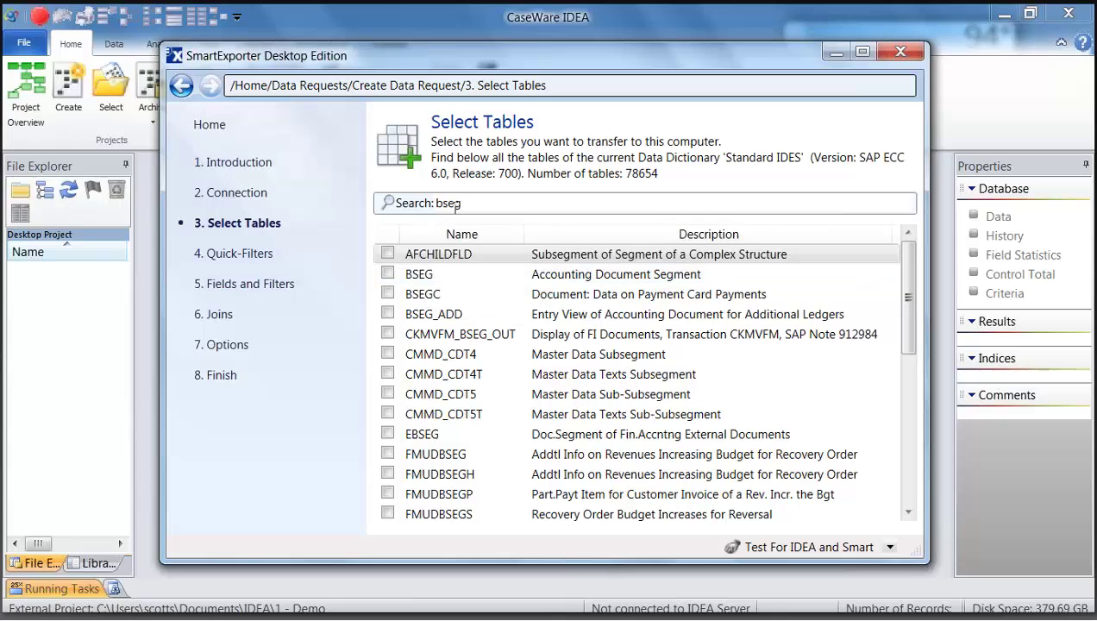
pyautogui.click(387, 275)
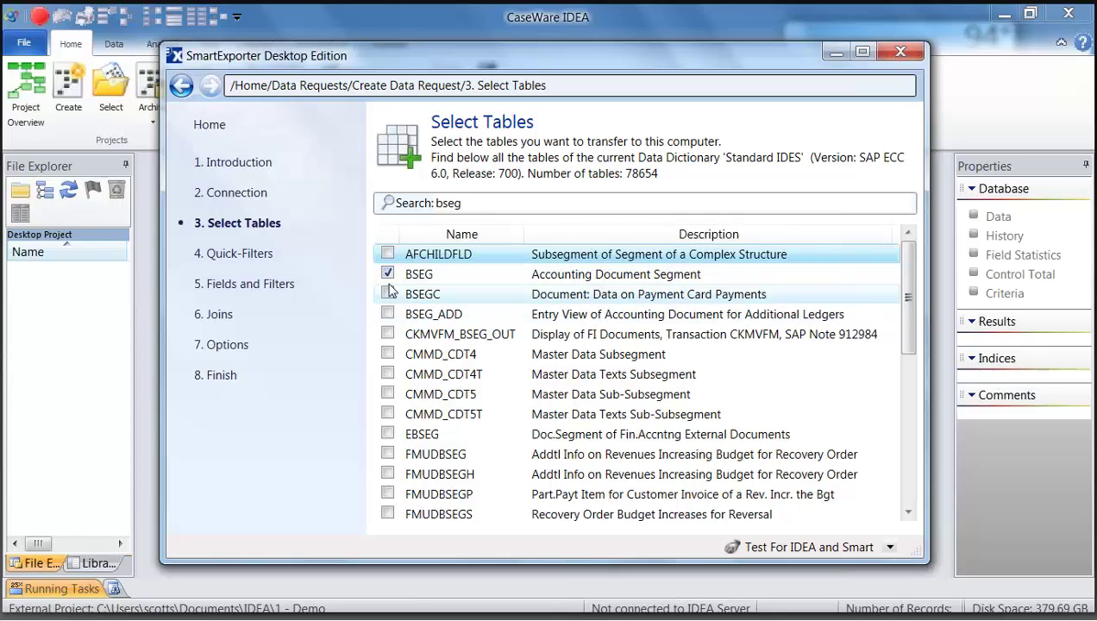
pyautogui.click(394, 202)
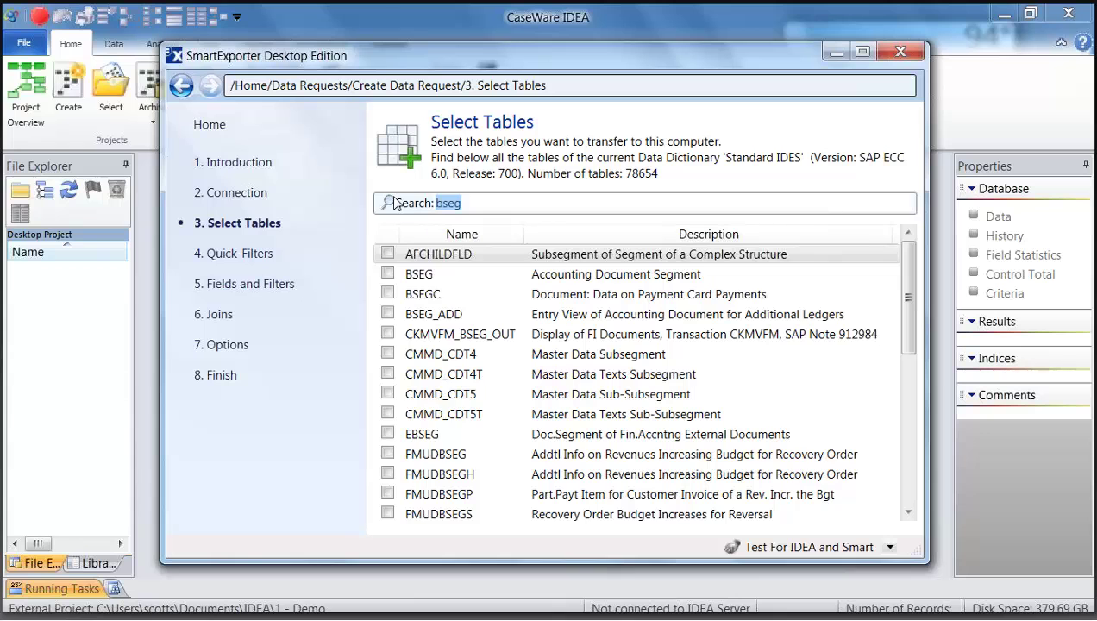
pyautogui.press('BackSpace')
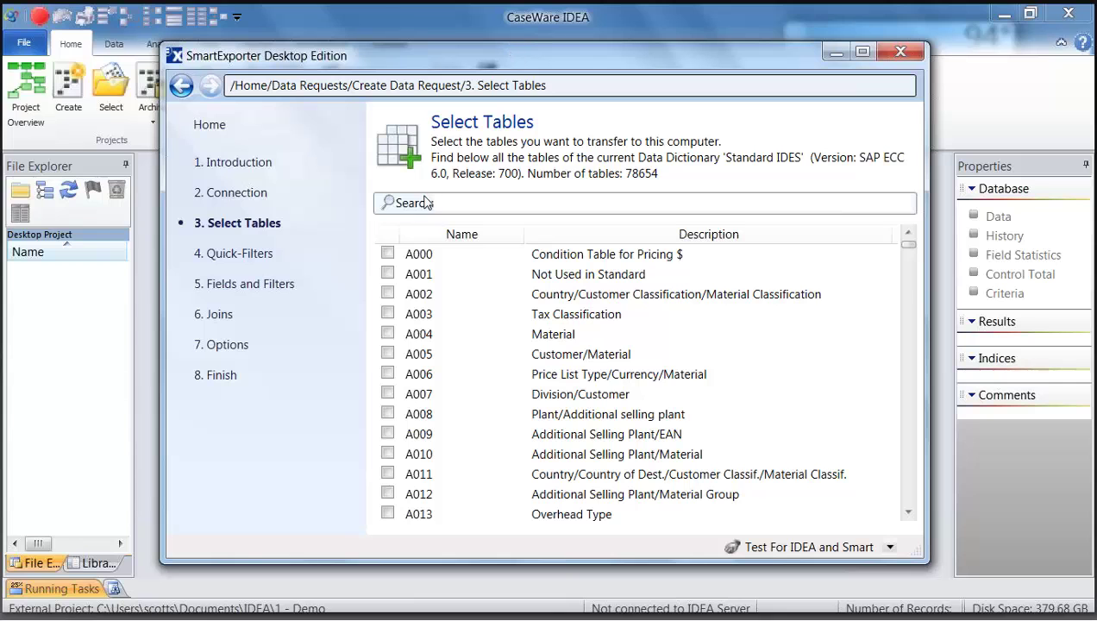
# - Review the data request's quick-filters and the fields retrieved from the LFA1 and LFB1 vendor tables
pyautogui.click(245, 257)
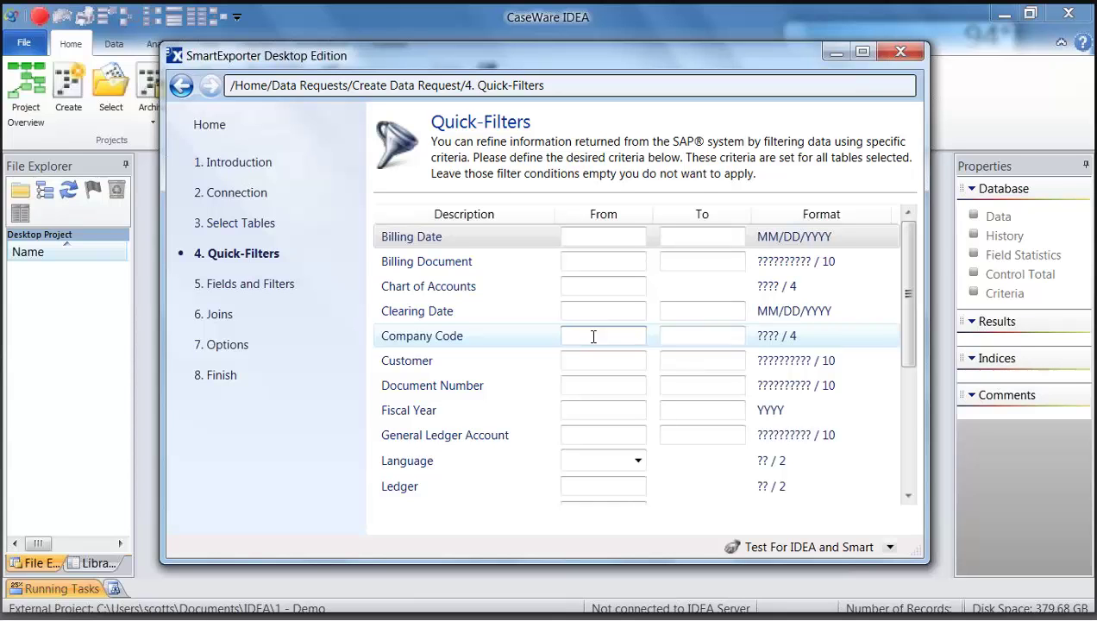
pyautogui.click(238, 285)
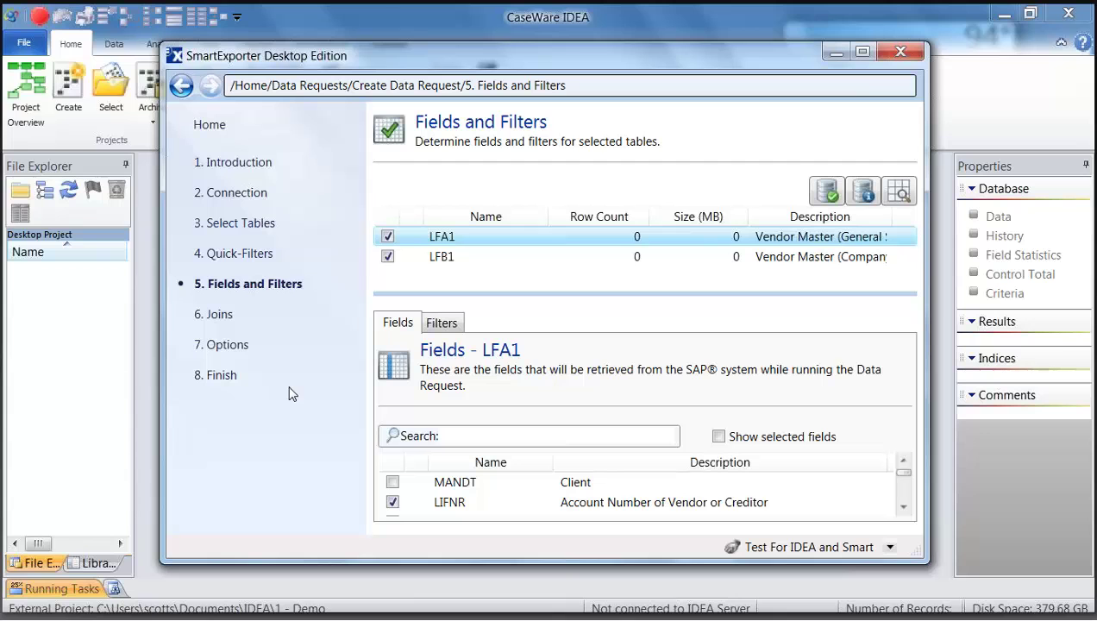
pyautogui.click(451, 256)
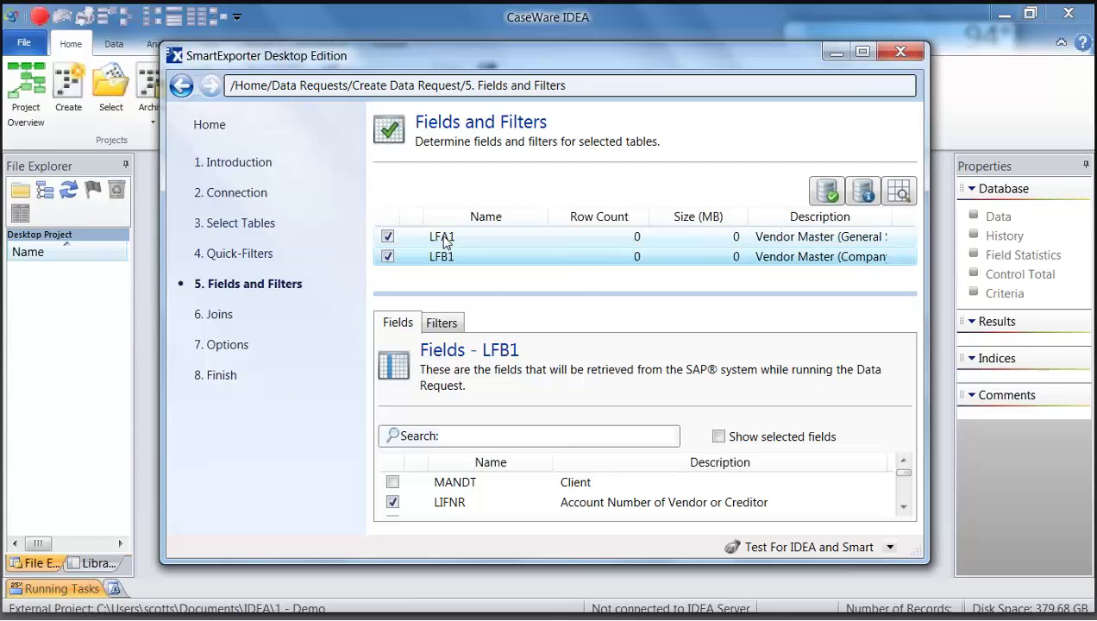
pyautogui.click(446, 243)
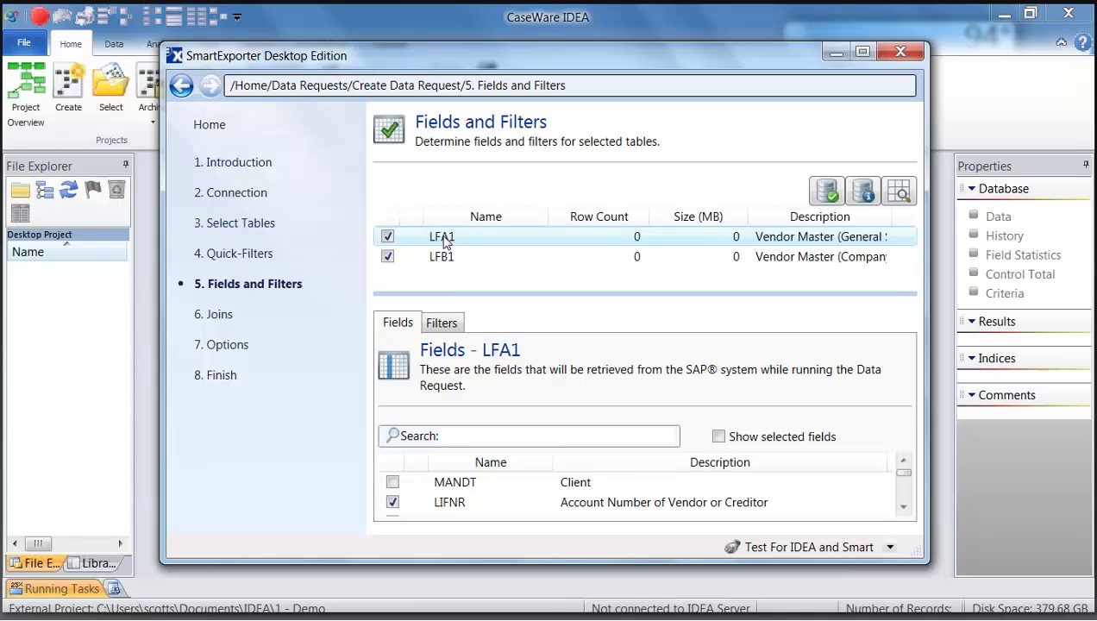
pyautogui.click(448, 437)
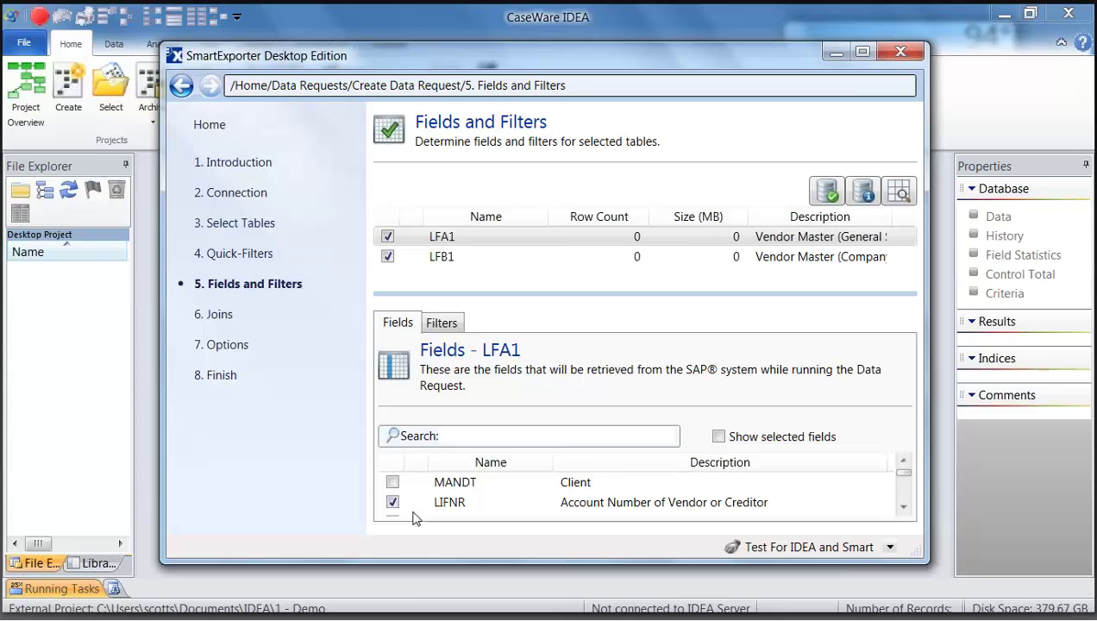
# - Review the filters on the LFB1 table and the fields and operators available for adding a filter, without changing anything
pyautogui.click(438, 261)
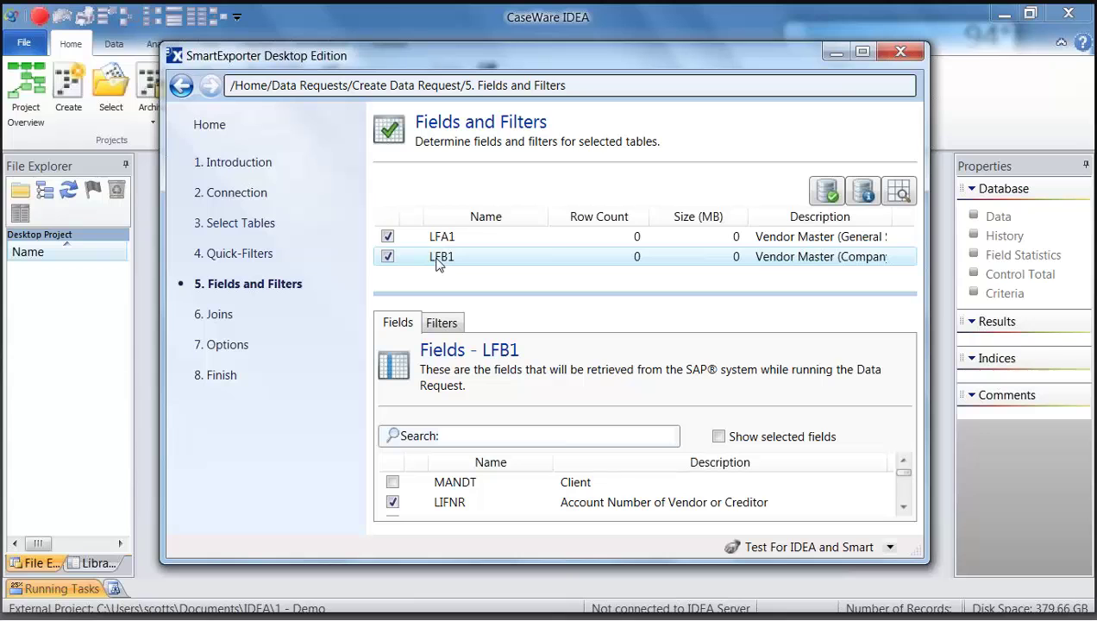
pyautogui.click(443, 325)
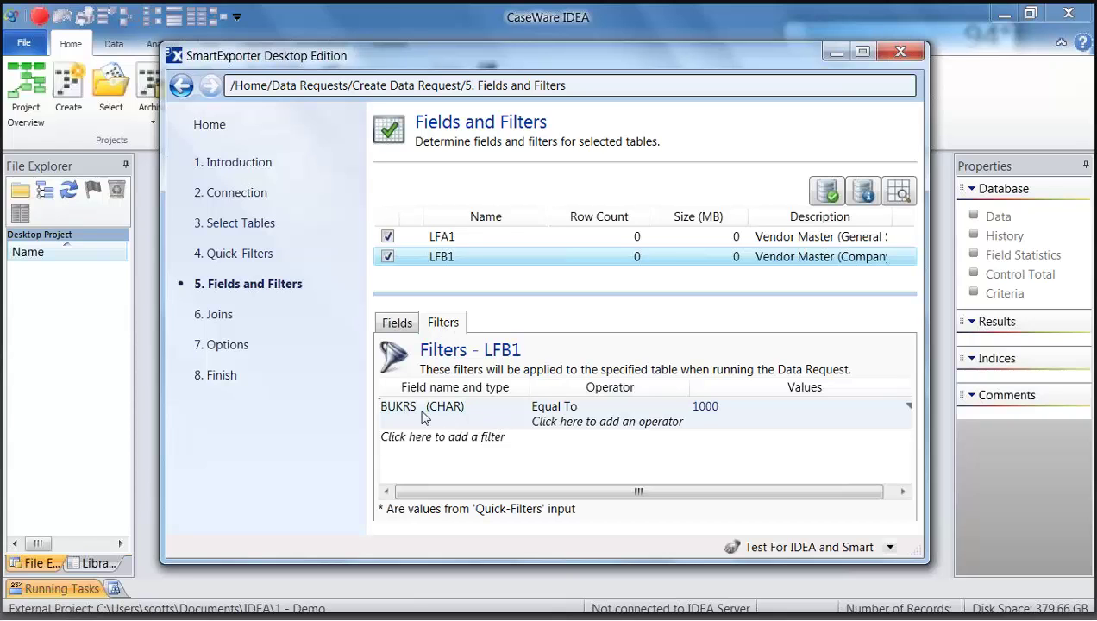
pyautogui.moveTo(398, 414)
pyautogui.click(466, 440)
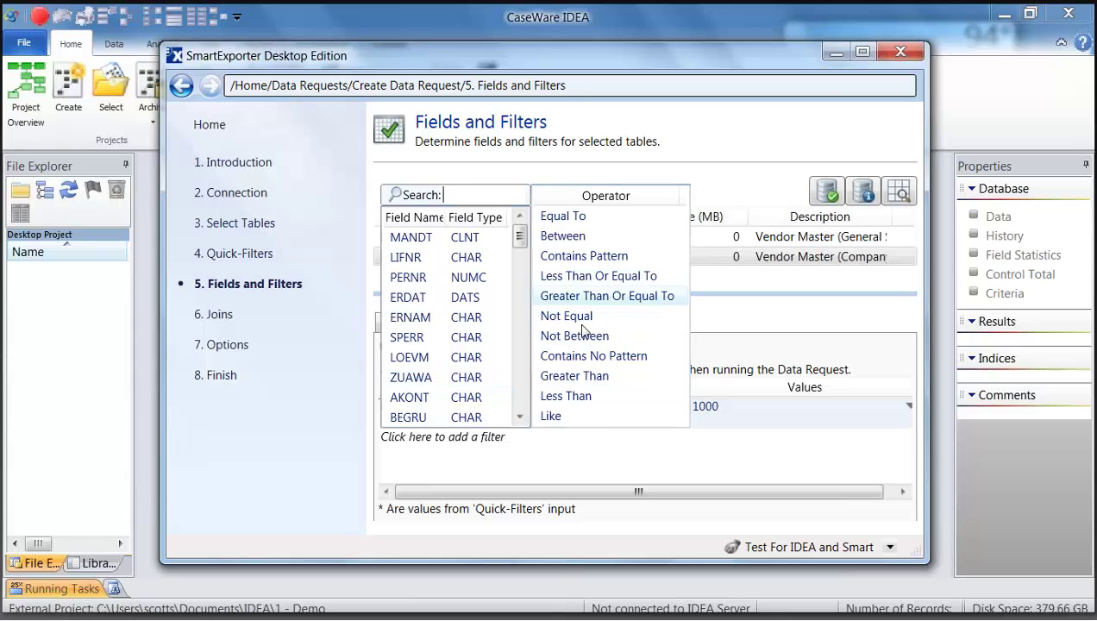
pyautogui.click(604, 456)
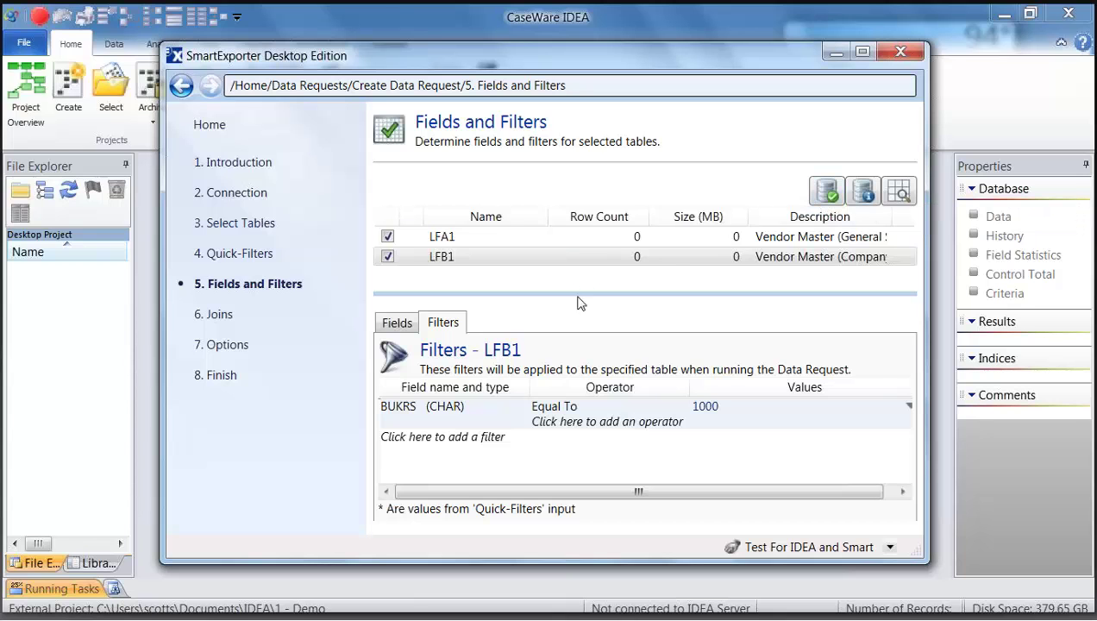
pyautogui.click(401, 322)
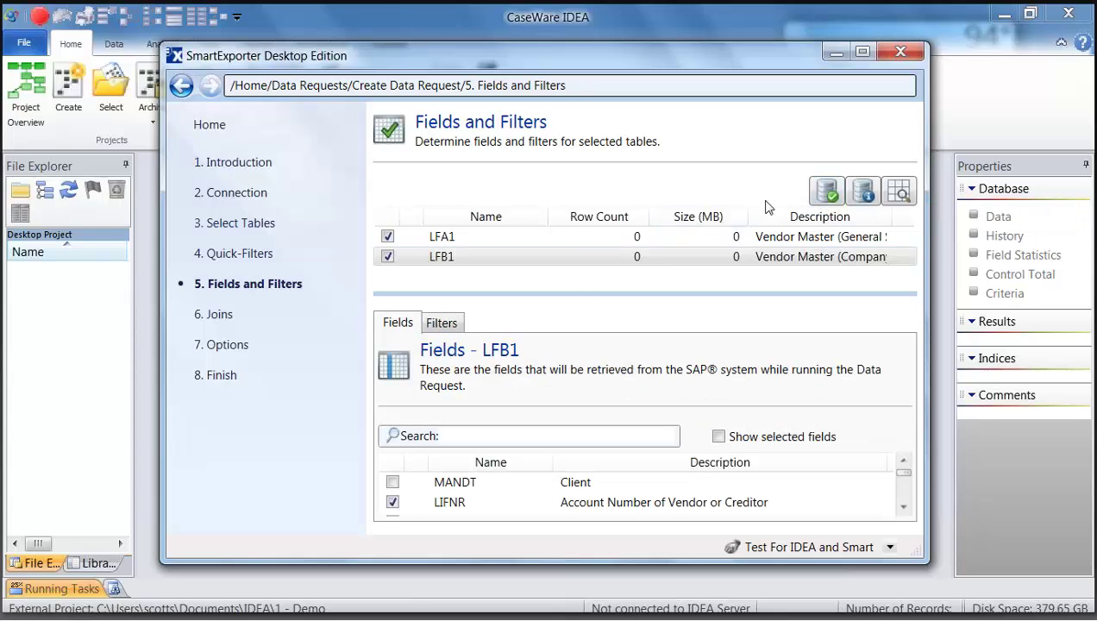
# - Check the selected tables and fields against the SAP system and inspect the details of the LIFNR and MANDT fields
pyautogui.click(829, 197)
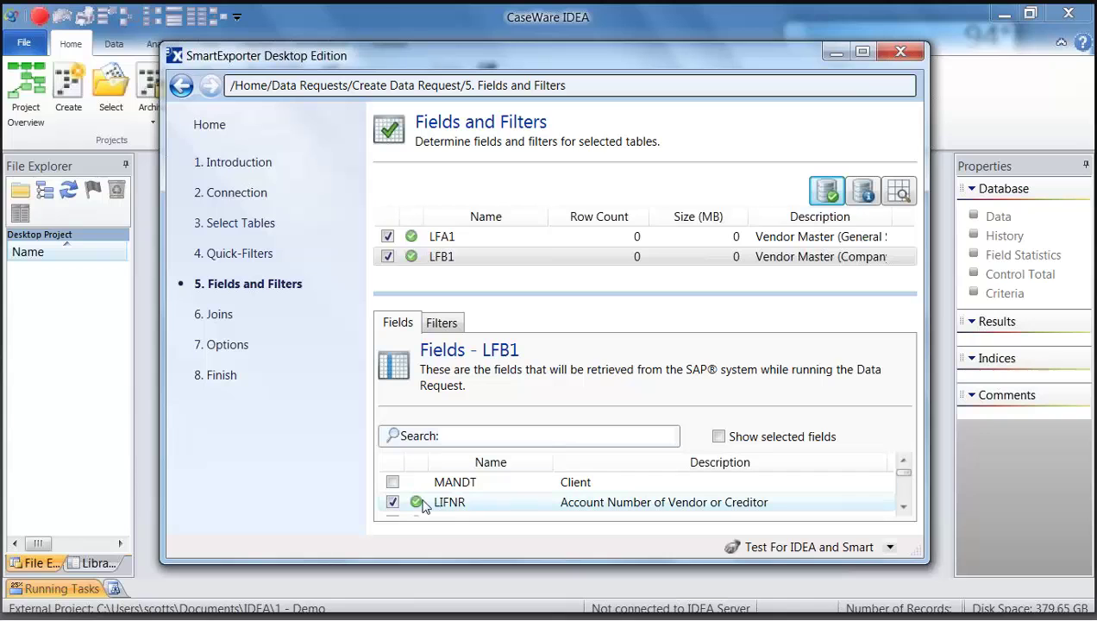
pyautogui.moveTo(417, 504)
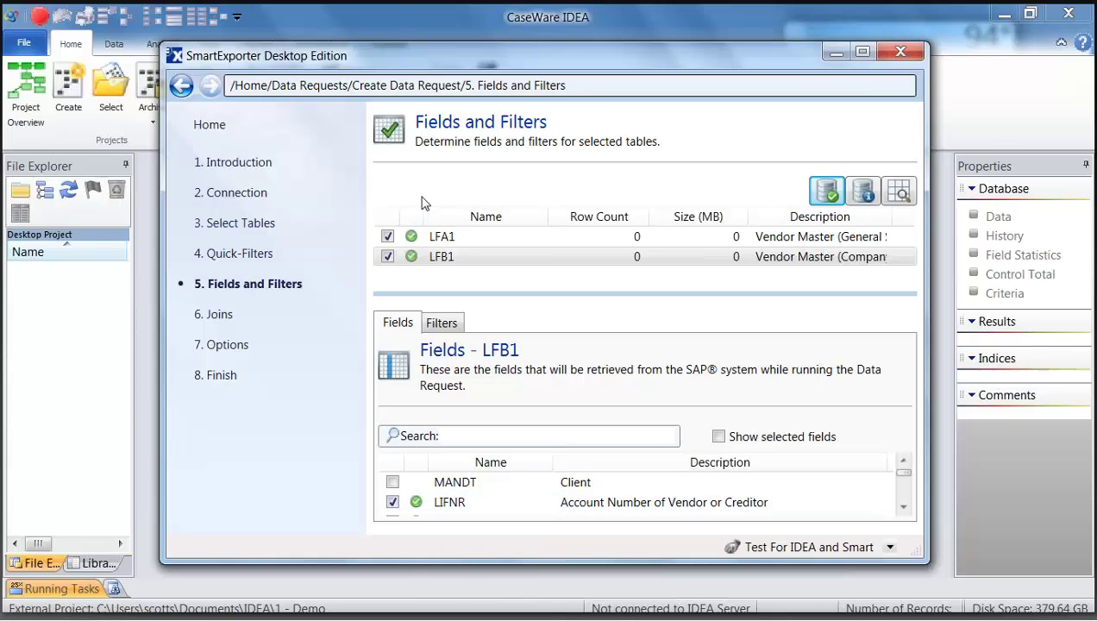
pyautogui.moveTo(447, 487)
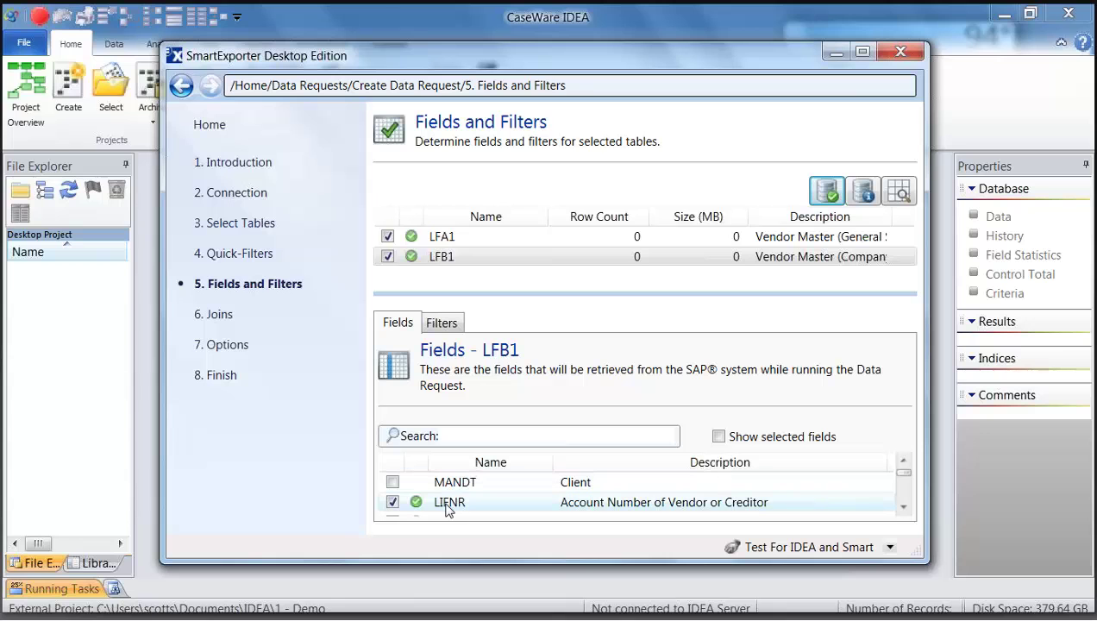
pyautogui.moveTo(447, 508)
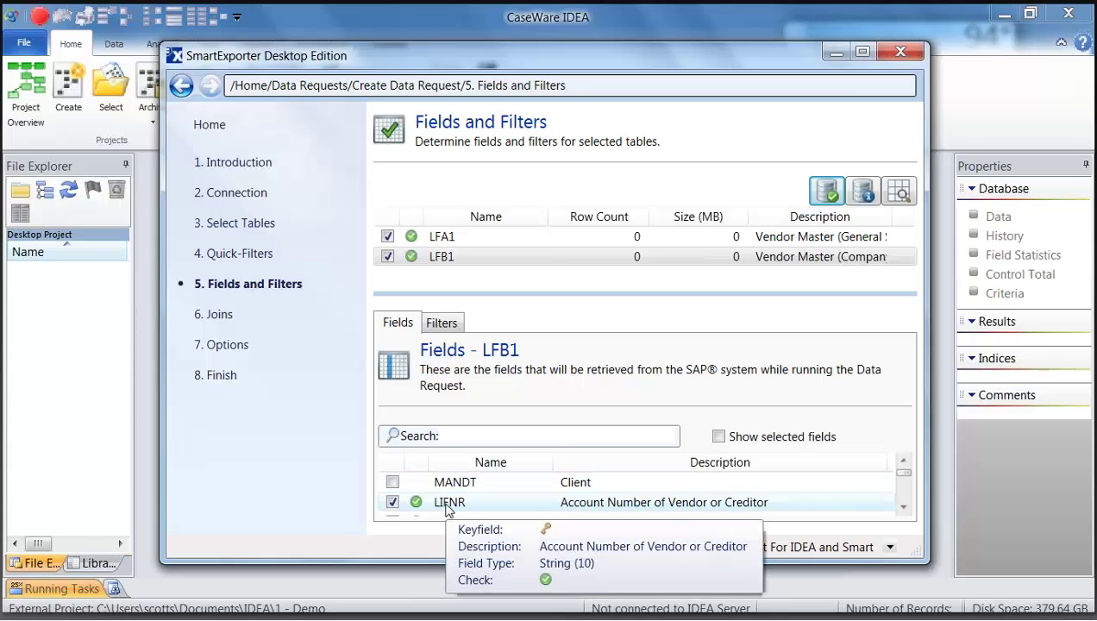
pyautogui.moveTo(456, 491)
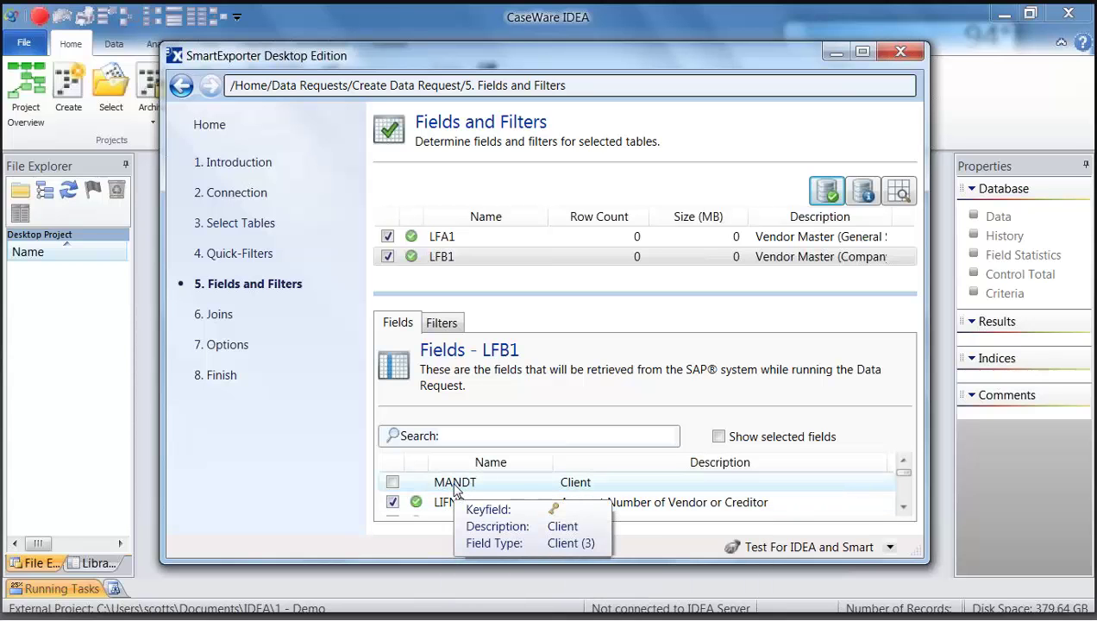
# - Retrieve the row counts and sizes of the LFA1 and LFB1 tables, and examine the join defined between them
pyautogui.click(865, 197)
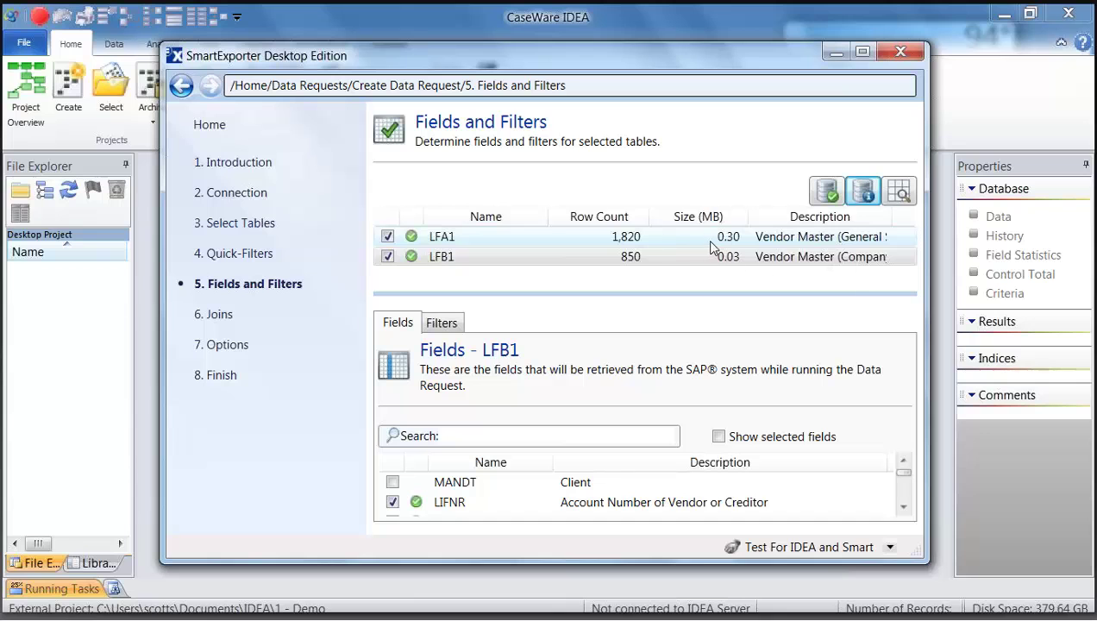
pyautogui.moveTo(713, 247)
pyautogui.moveTo(629, 245)
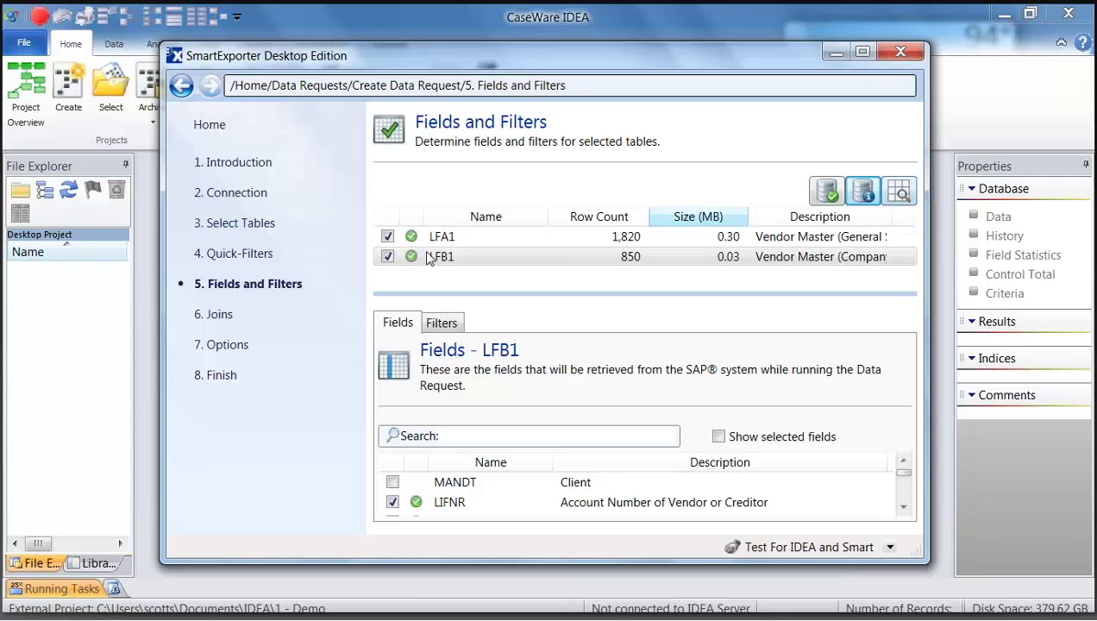
pyautogui.click(219, 316)
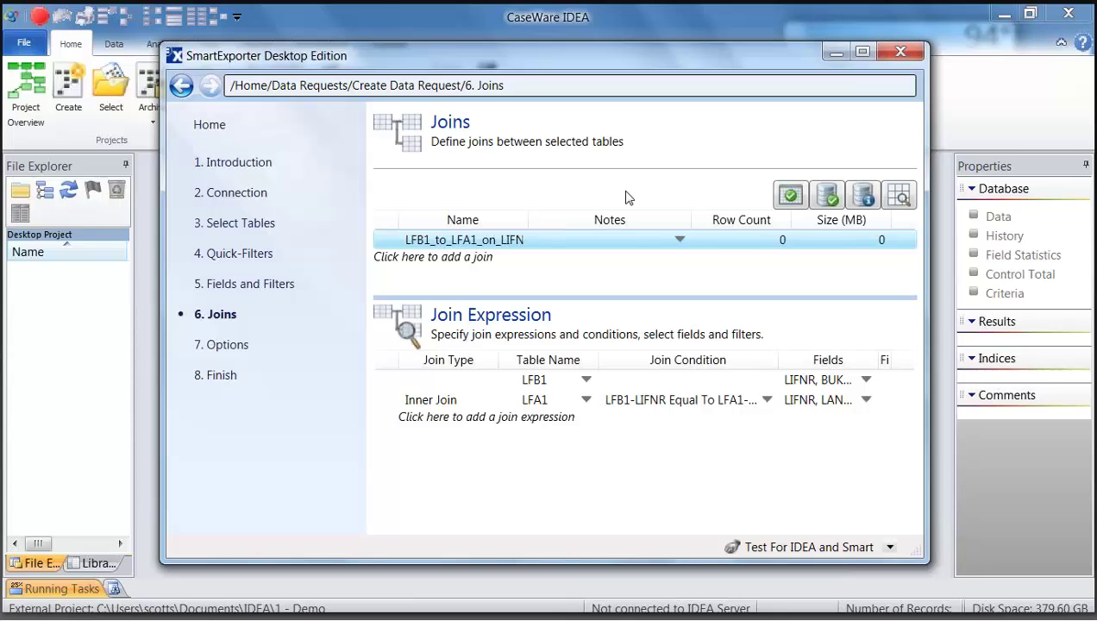
# - Review the data request's file format choices and storage folder, and set the extract package size to 14429
pyautogui.click(227, 346)
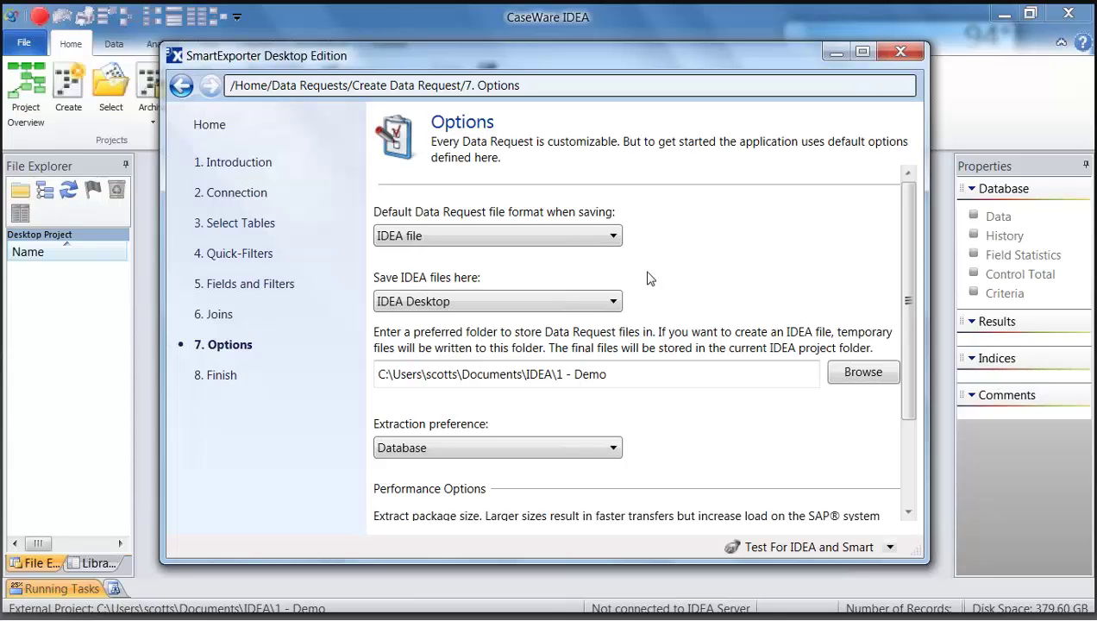
pyautogui.click(614, 238)
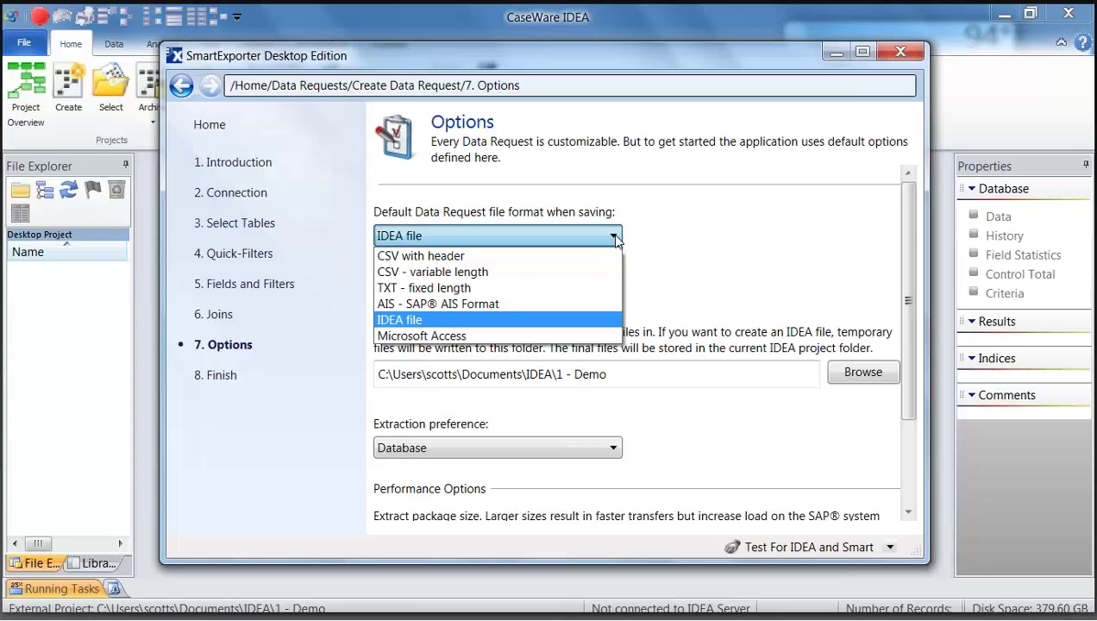
pyautogui.click(614, 238)
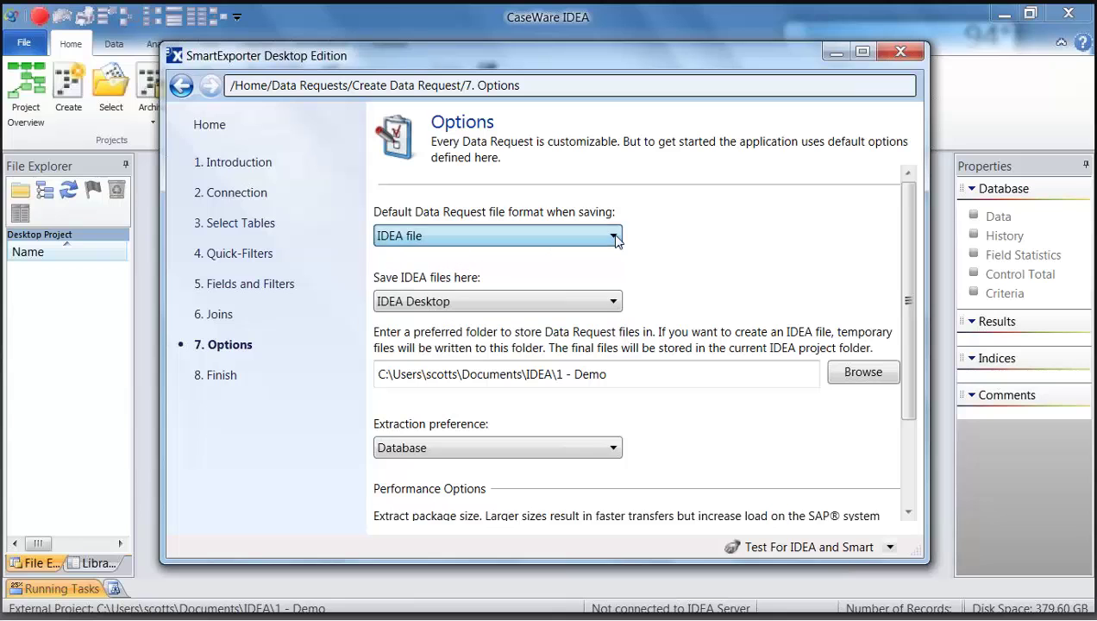
pyautogui.click(646, 377)
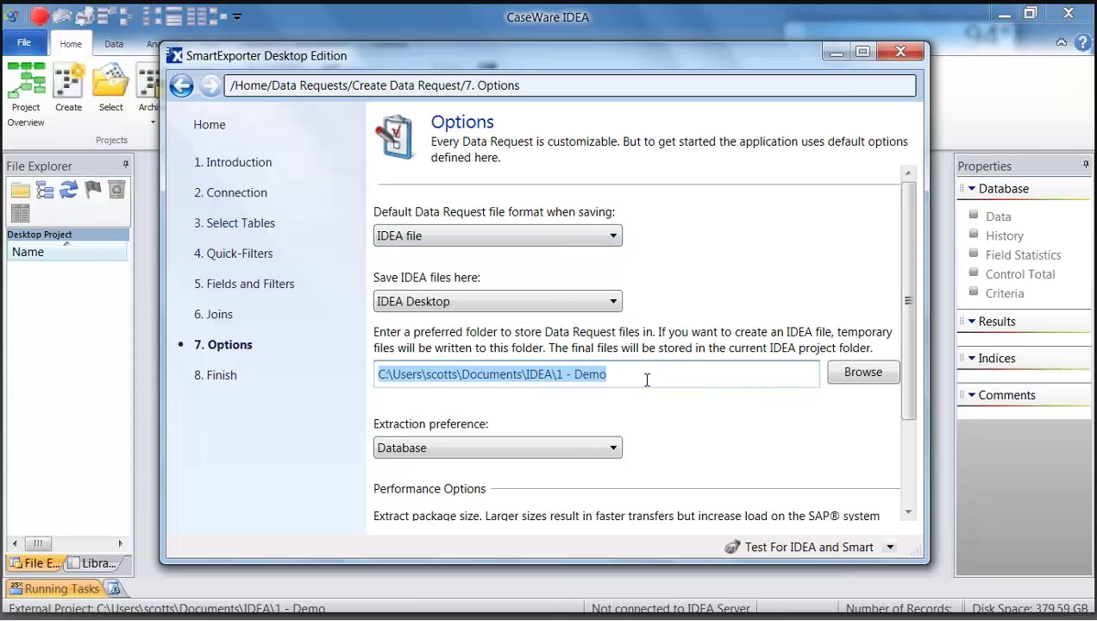
pyautogui.click(677, 407)
pyautogui.scroll(-3, 692, 421)
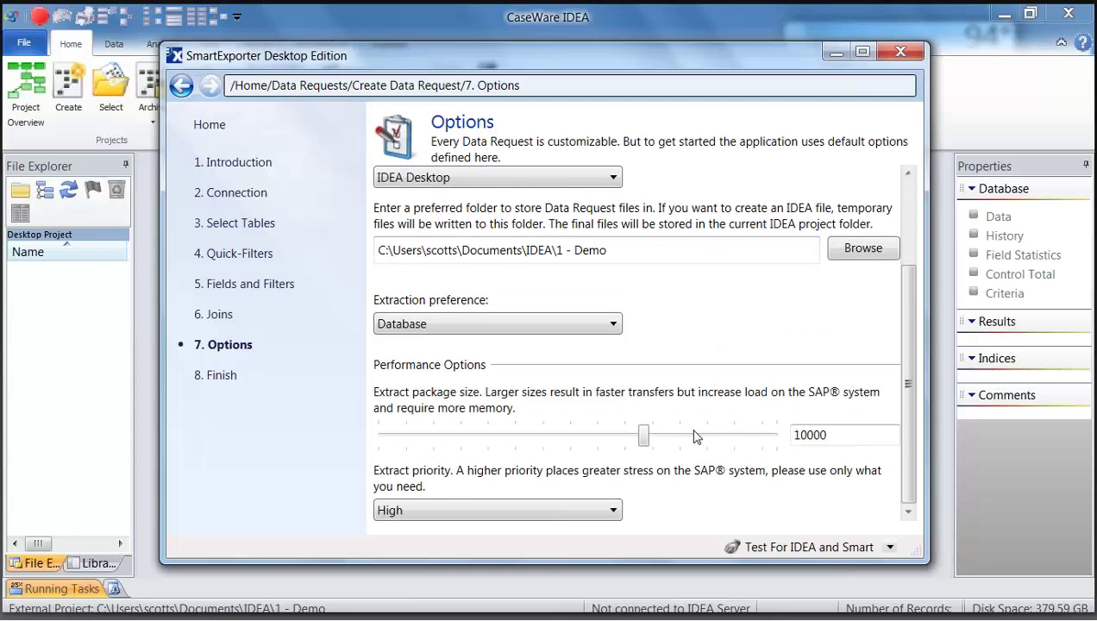
pyautogui.moveTo(643, 435); pyautogui.dragTo(761, 435)
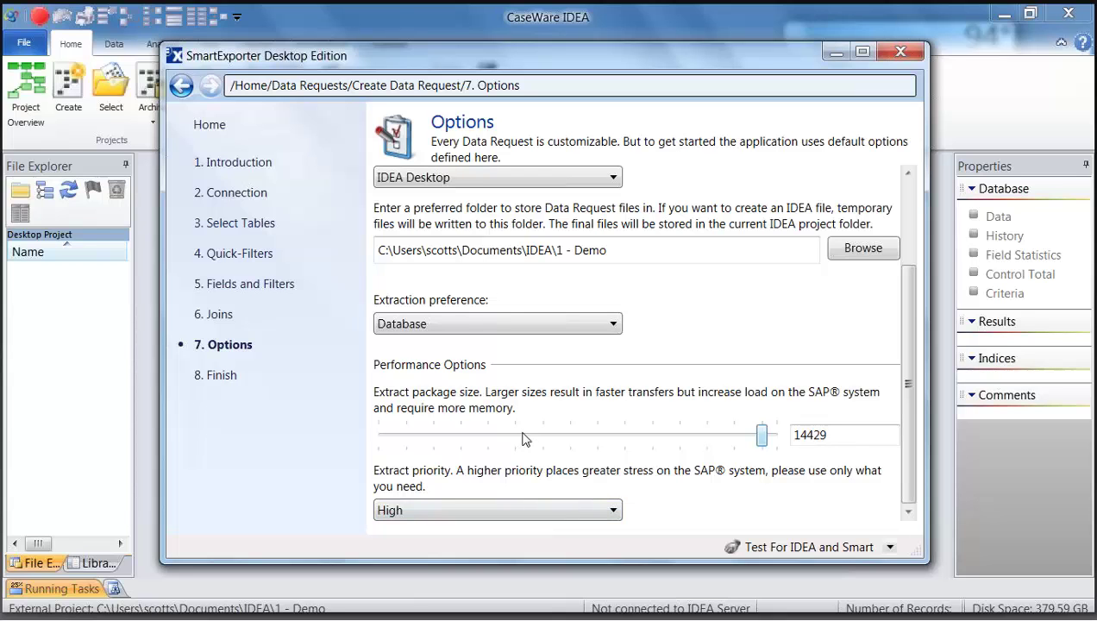
# - Review the data request summary and the scheduling options for placing the request in the SAP queue, closing both without scheduling
pyautogui.click(225, 378)
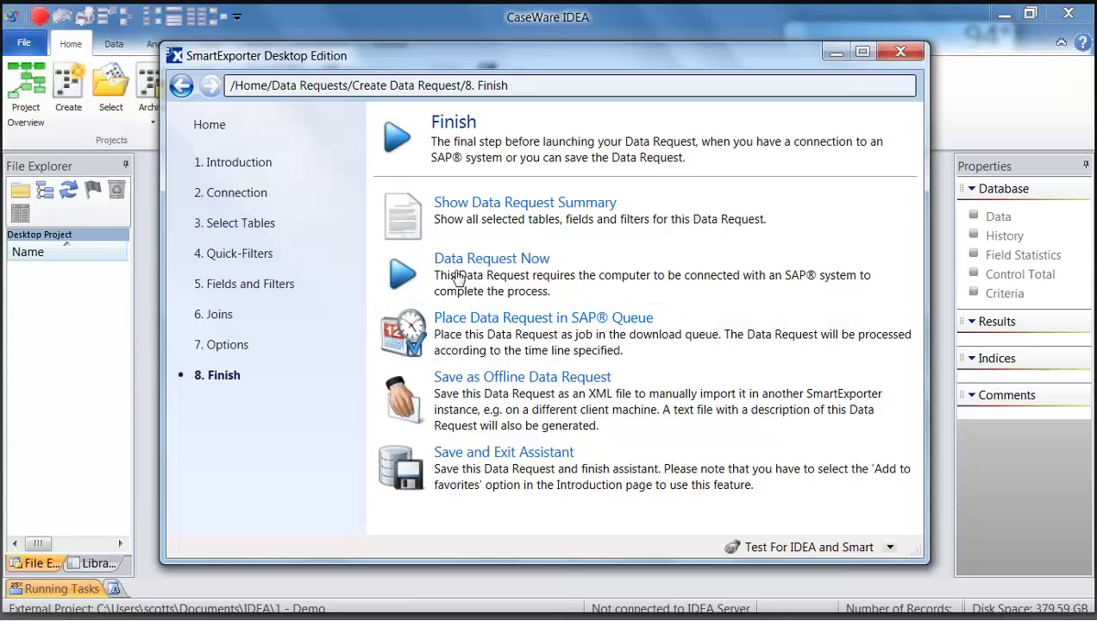
pyautogui.click(494, 211)
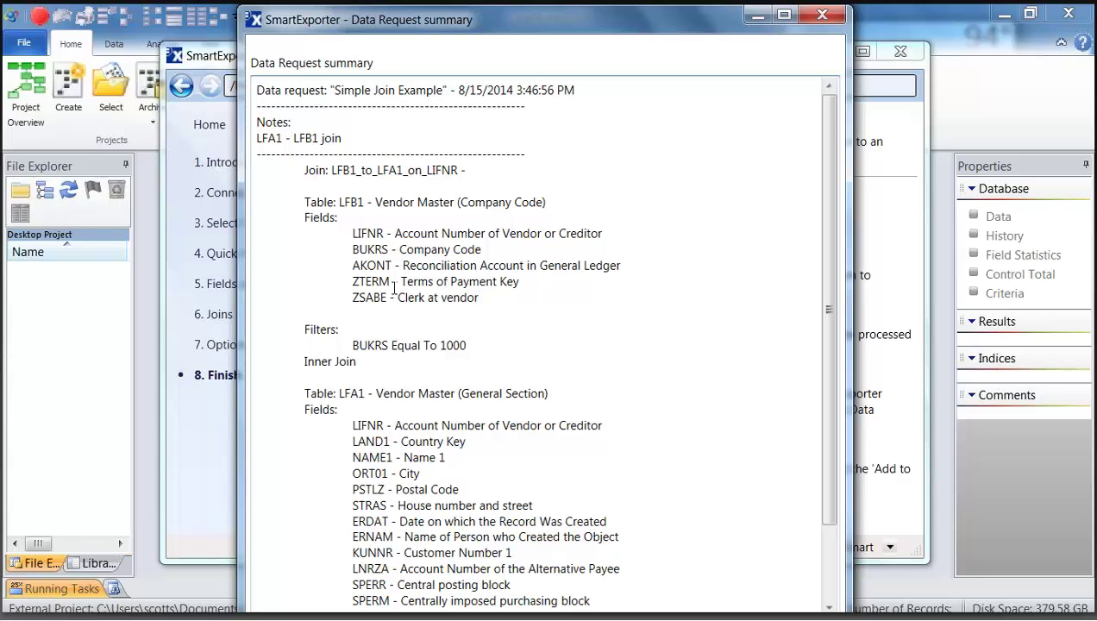
pyautogui.hotkey('ctrl', 'a')
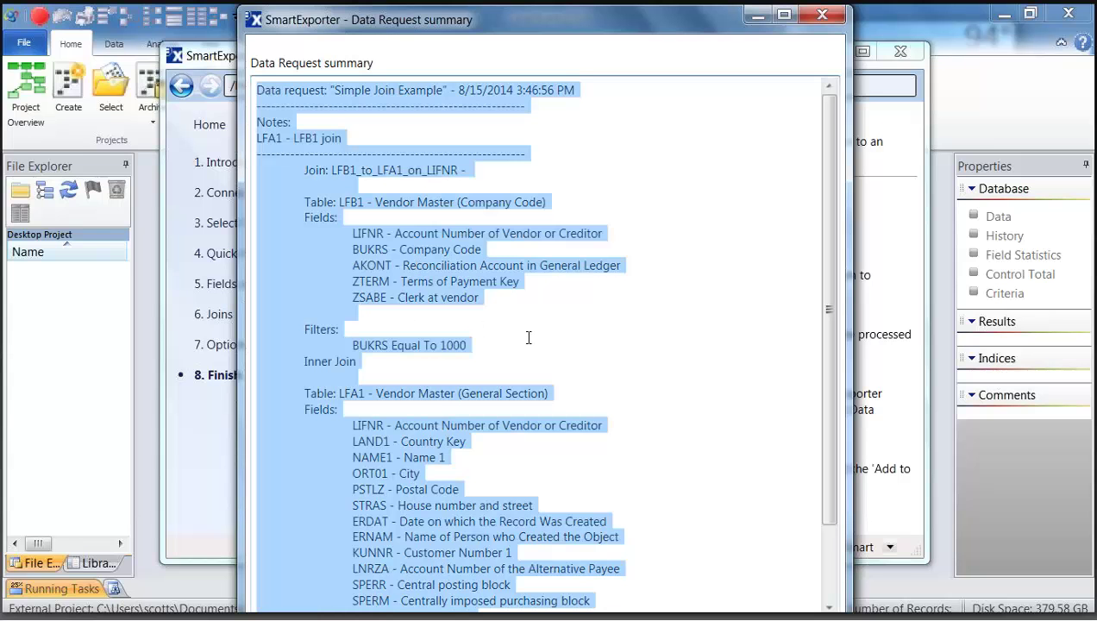
pyautogui.click(526, 334)
pyautogui.scroll(-2, 532, 335)
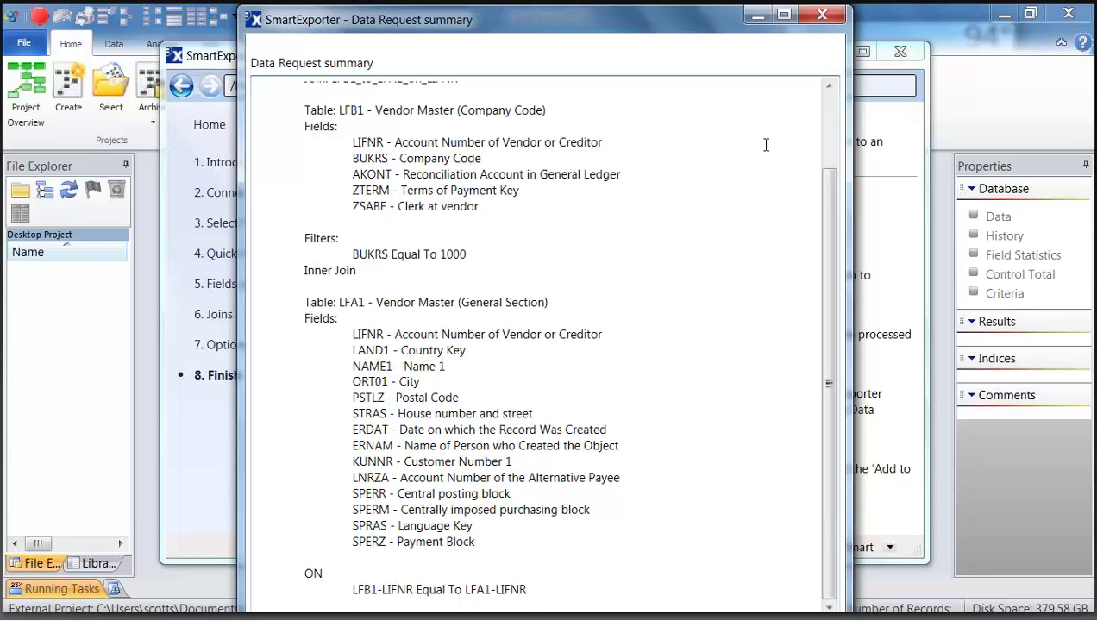
pyautogui.click(823, 19)
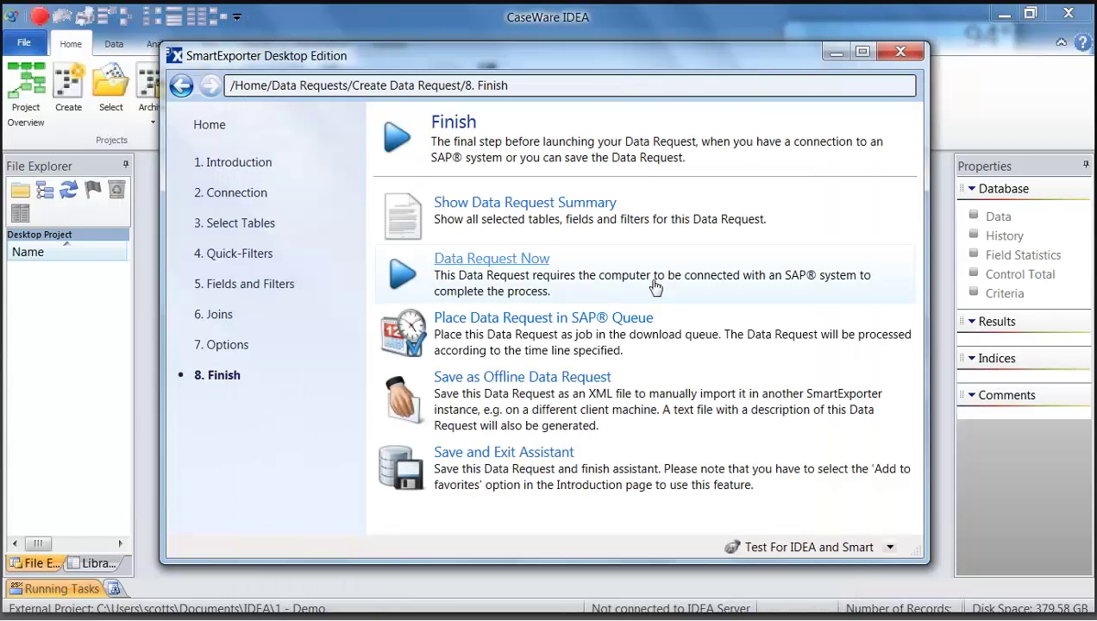
pyautogui.click(569, 318)
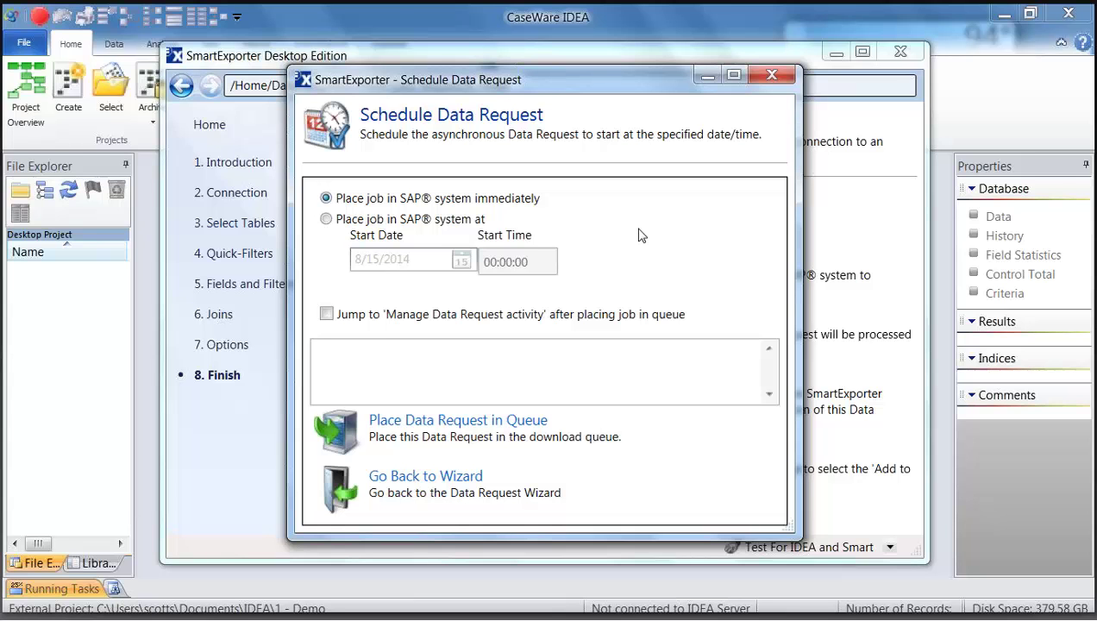
pyautogui.click(773, 75)
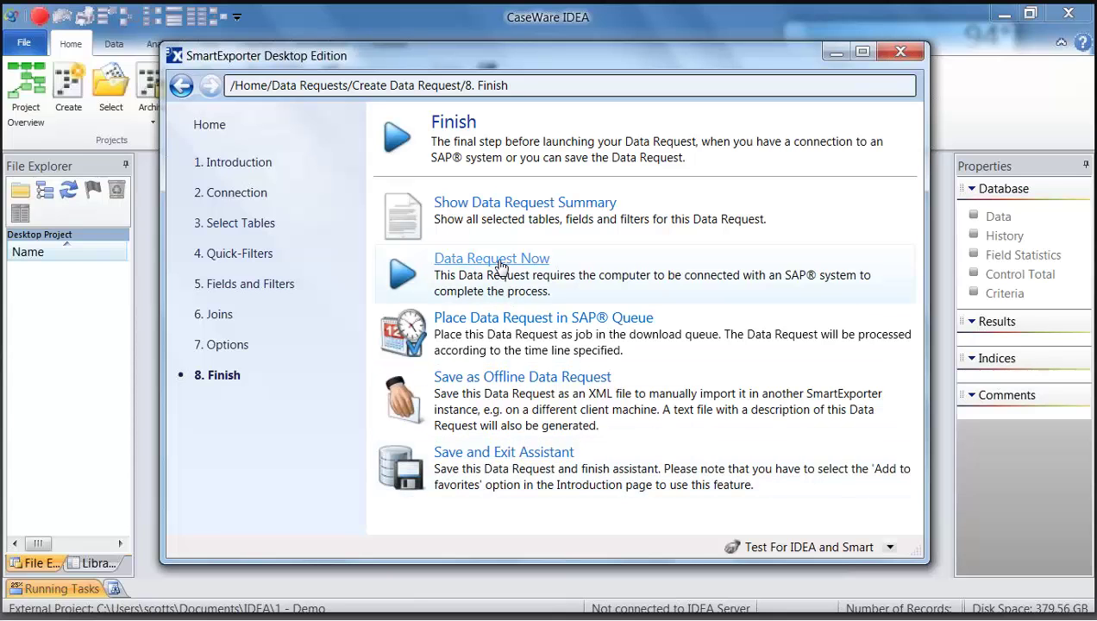
# - Run the data request immediately, and open the extracted LFB1-to-LFA1 join database in IDEA
pyautogui.click(500, 265)
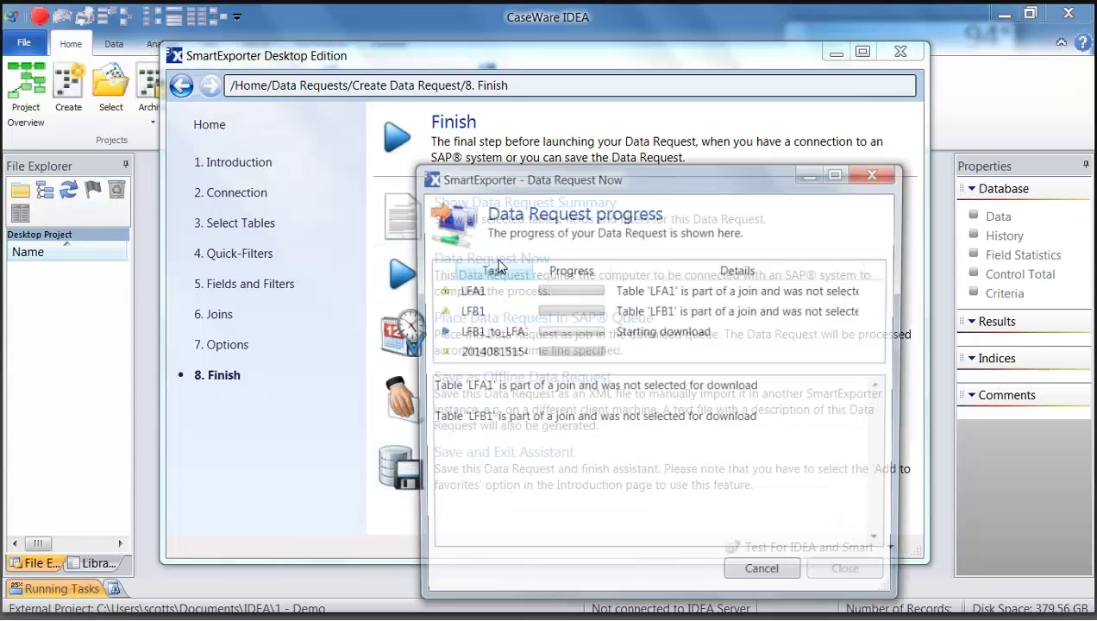
pyautogui.moveTo(601, 187); pyautogui.dragTo(525, 105)
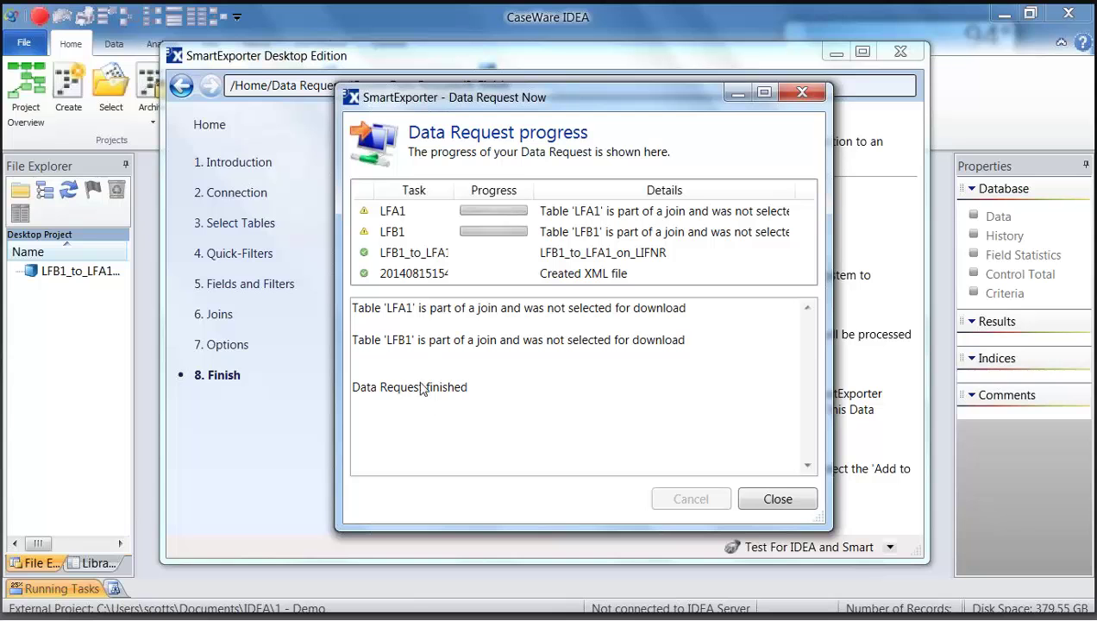
pyautogui.click(764, 500)
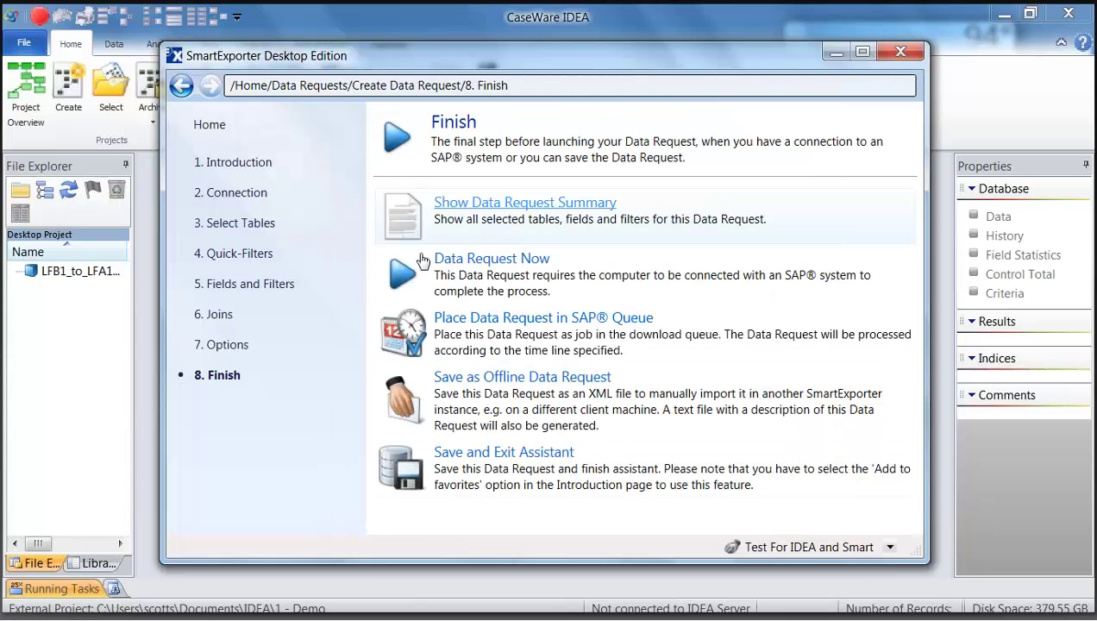
pyautogui.click(835, 55)
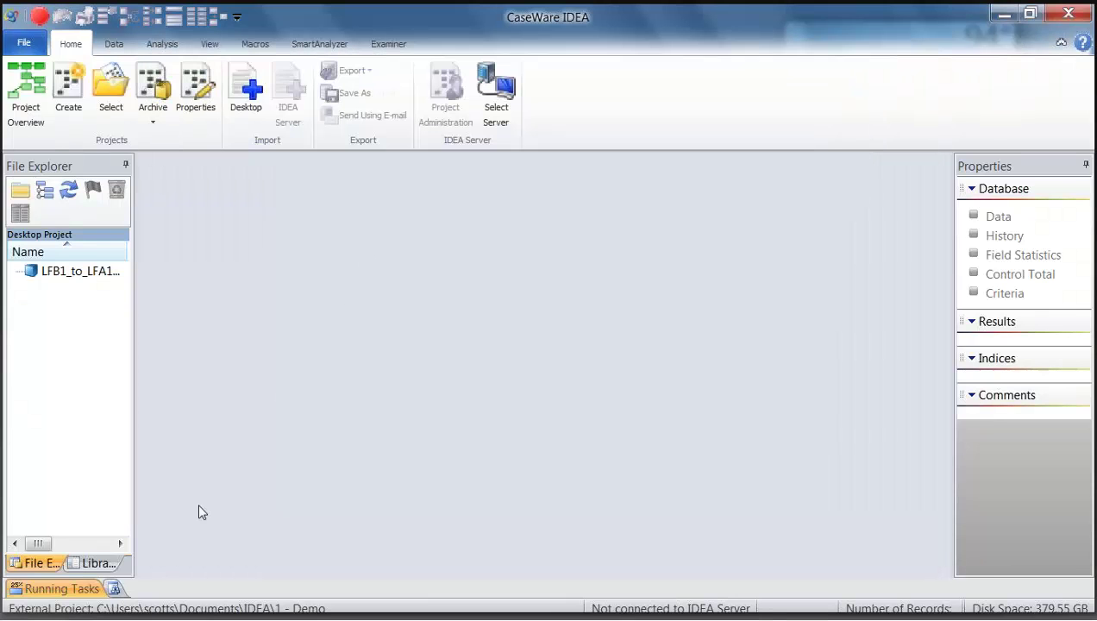
pyautogui.doubleClick(62, 271)
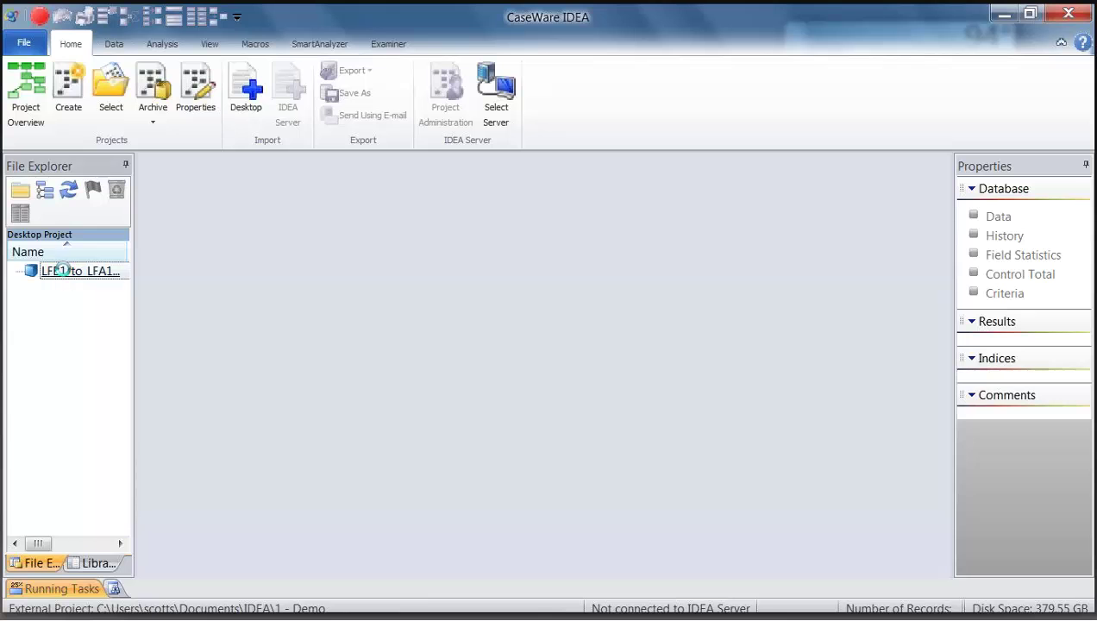